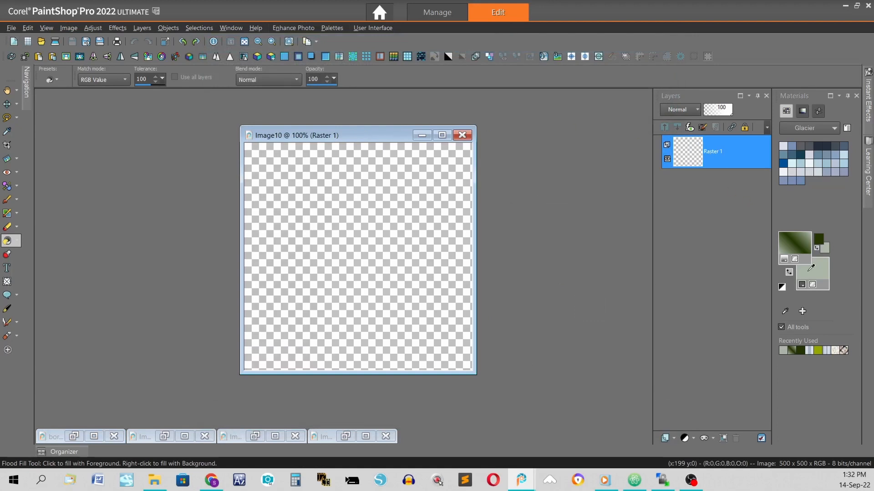
Set the foreground colour to #233501 and the background colour to #abb6a9.
left_click(784, 259)
left_click(784, 248)
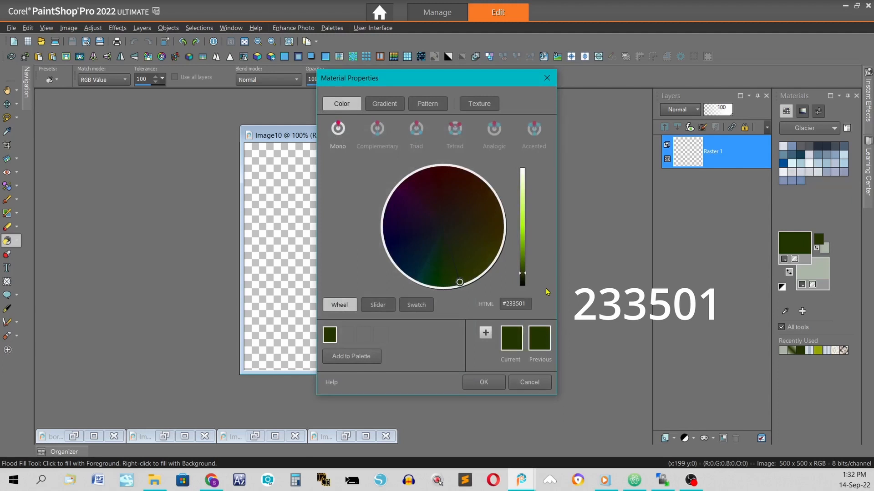
key("Return")
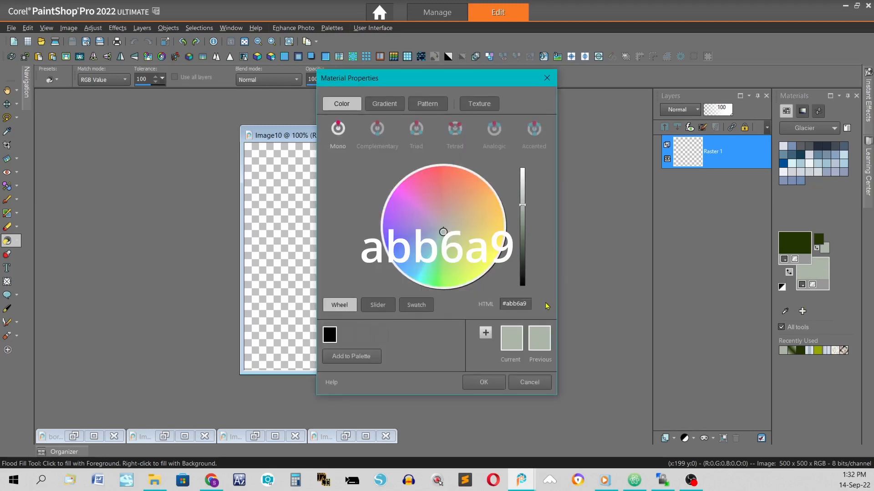
left_click(485, 383)
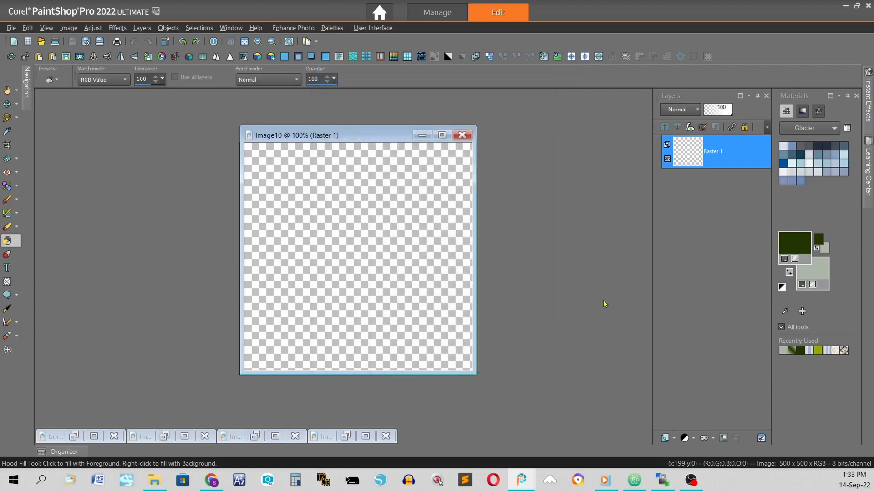
Switch the foreground to pattern 893 at angle 0 and scale 150, and flood fill the transparent canvas with it.
left_click(783, 259)
left_click(784, 281)
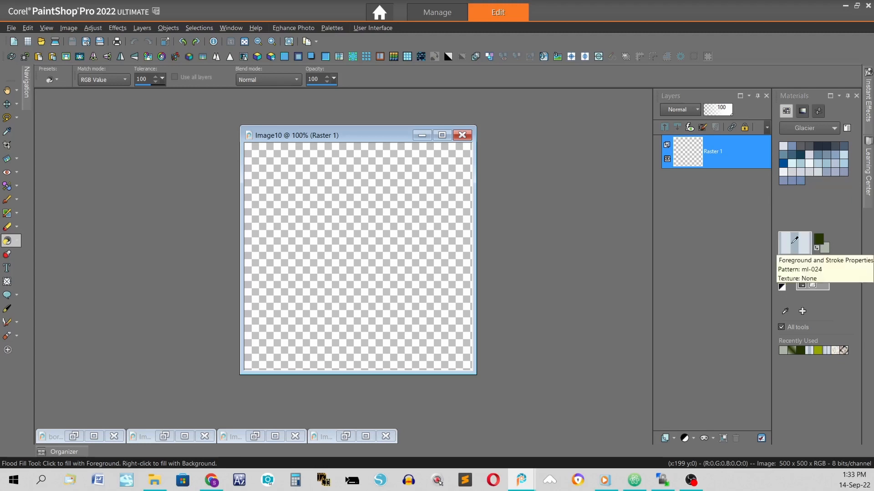
left_click(794, 240)
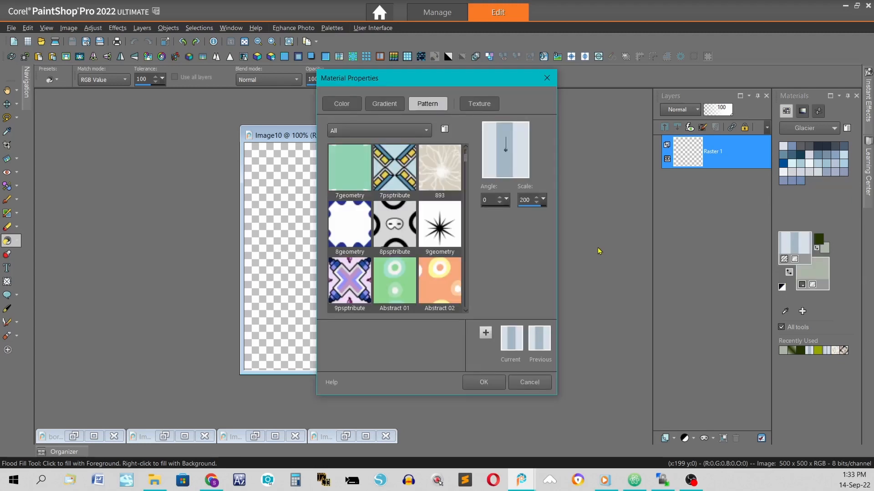
left_click(448, 178)
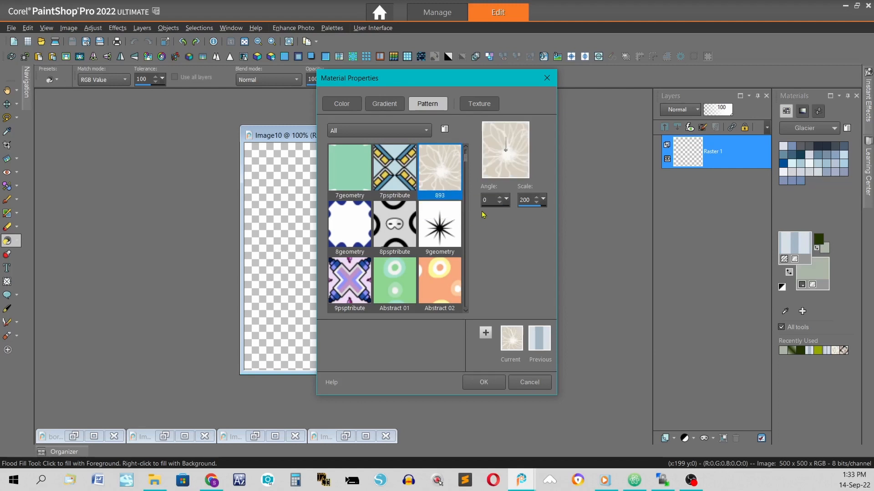
double_click(524, 200)
type("150")
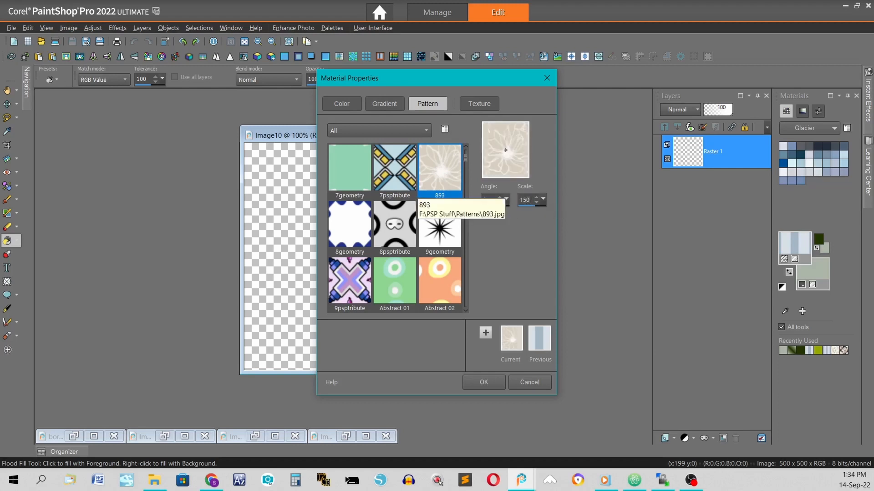
key("Return")
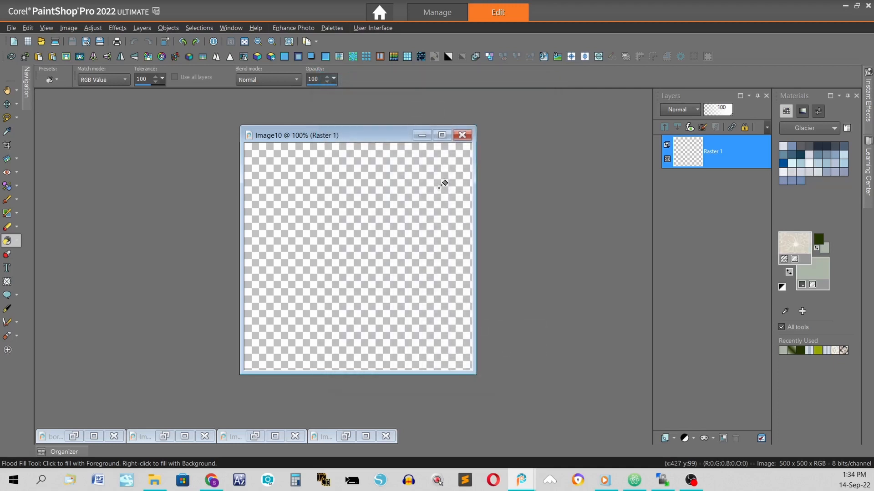
left_click(339, 181)
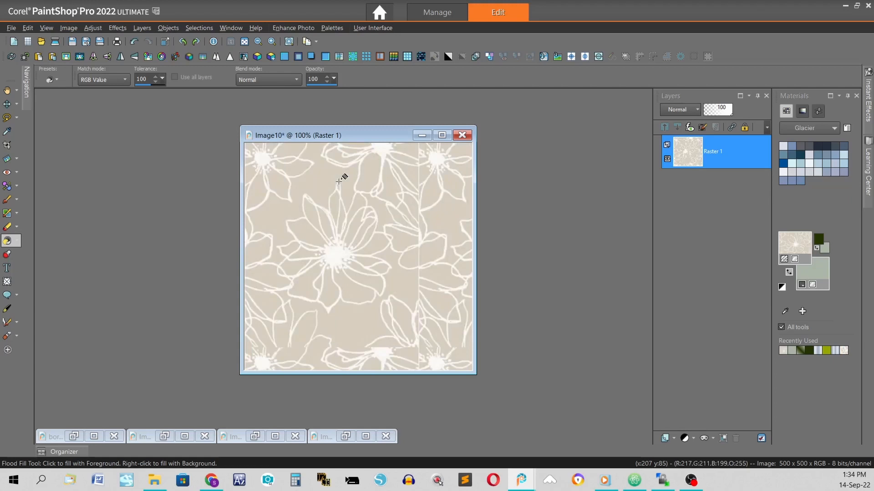
Apply Seamless Tiling with the Corner method, Bidirectional direction, zero offsets, 100% transition and Curved corner style.
left_click(341, 60)
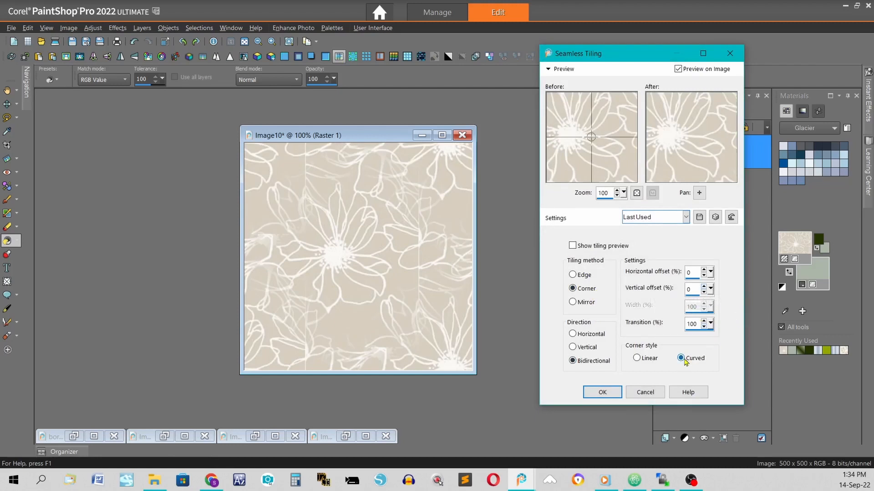
left_click(602, 393)
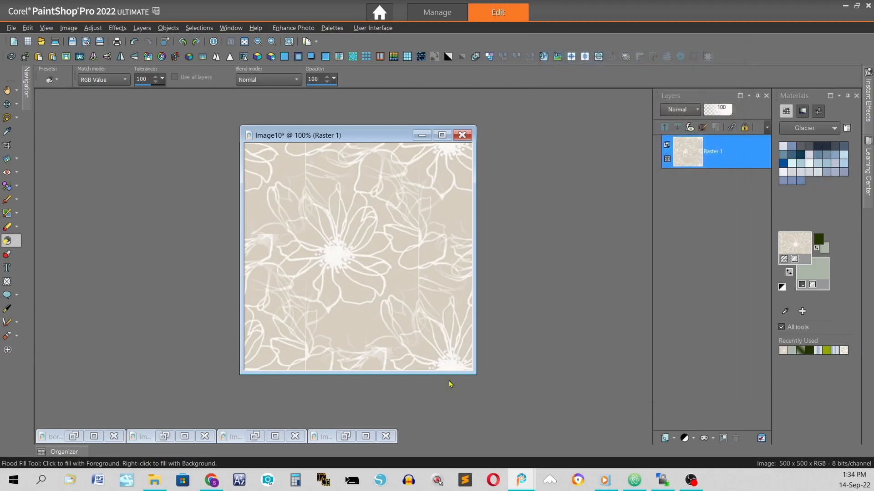
Resize the floral layer to 90 percent with Resize all layers off, and sharpen it.
left_click(165, 42)
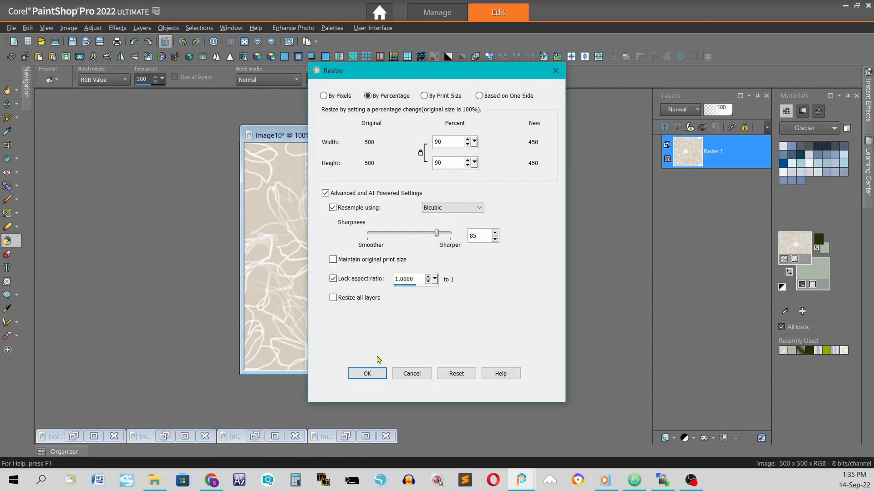
left_click(367, 374)
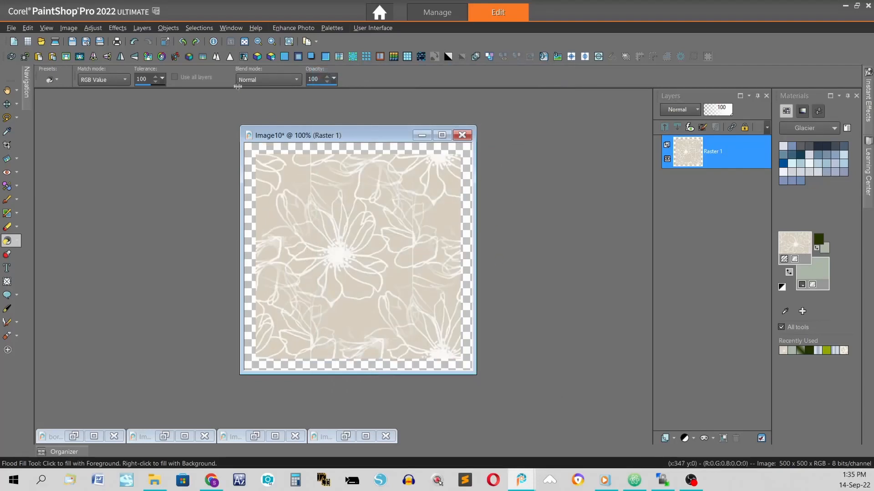
left_click(230, 57)
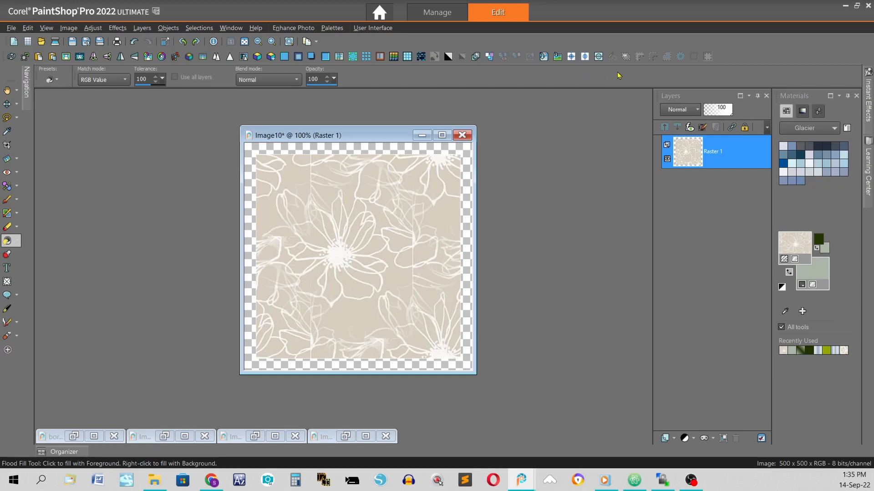
Select the entire image and contract the selection by 75 pixels.
left_click(627, 59)
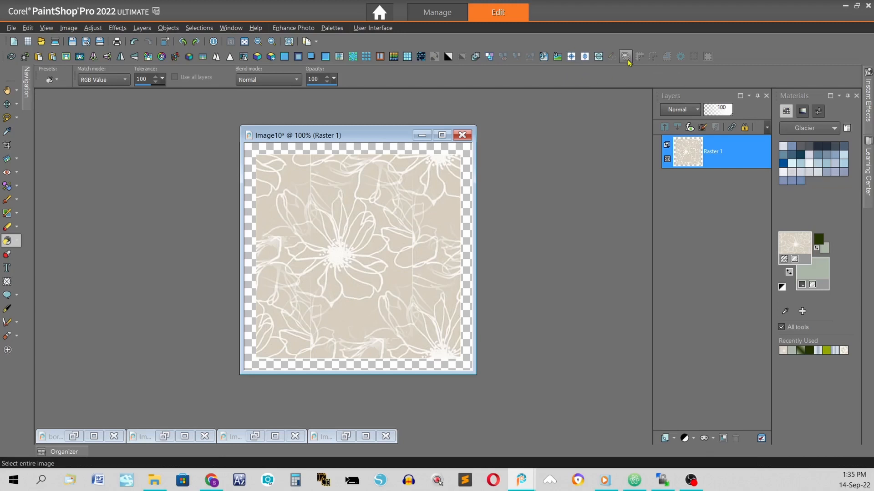
left_click(652, 57)
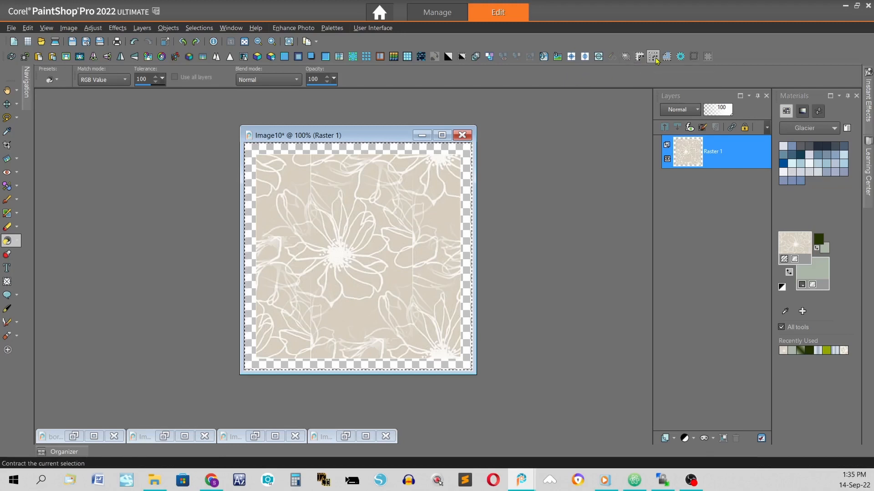
type("75")
key("Return")
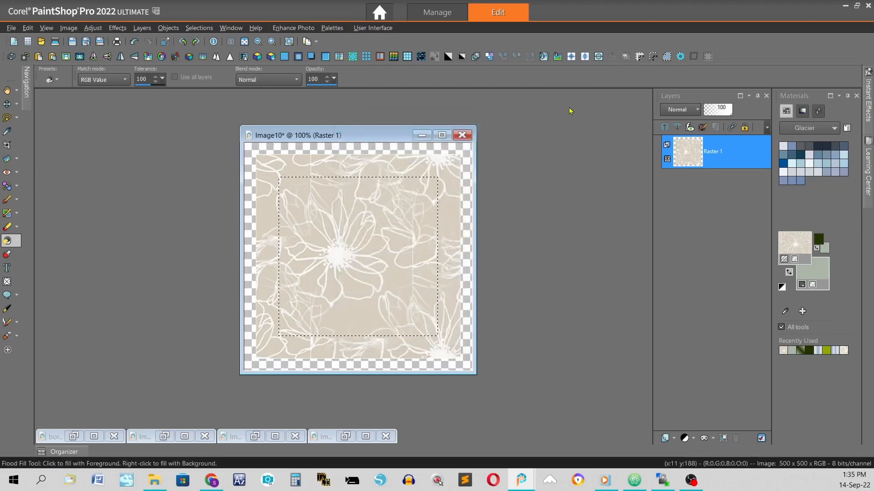
left_click(193, 29)
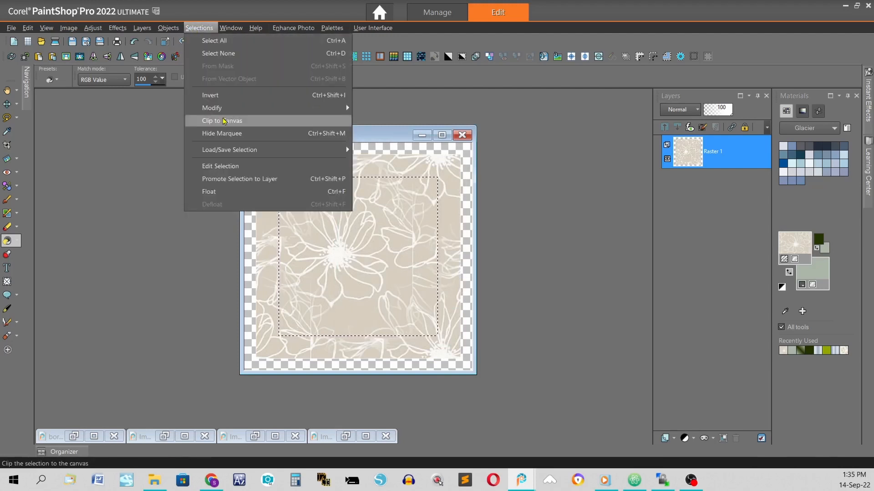
mouse_move(215, 110)
left_click(527, 122)
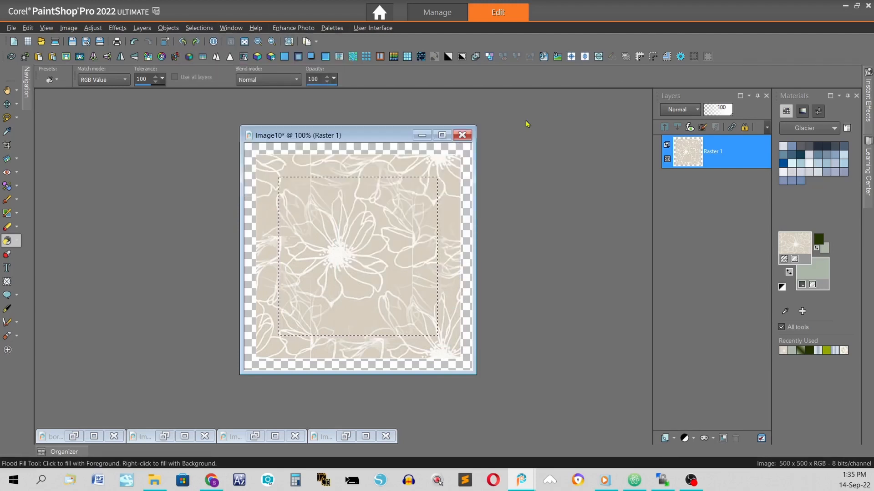
Fill the selected square with the striped pattern ml-024 at angle 0, and colorize it with hue 78 and saturation 21.
left_click(789, 238)
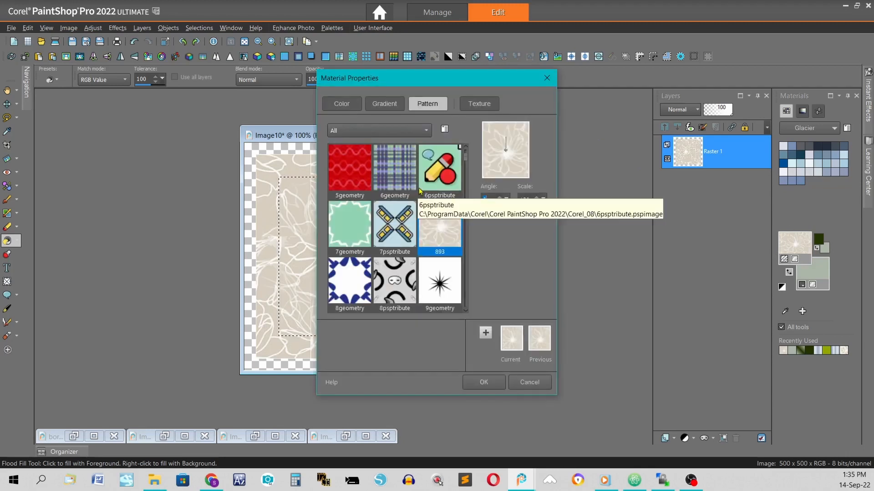
scroll(419, 191, "down", 15)
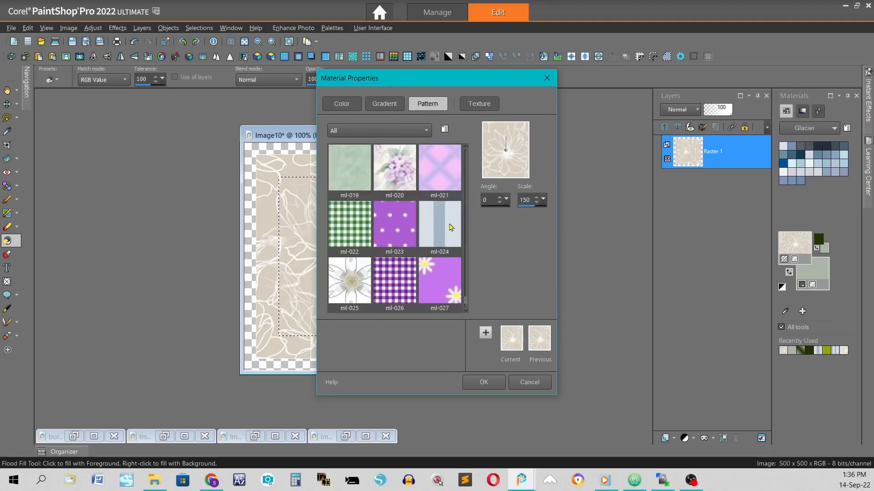
left_click(451, 225)
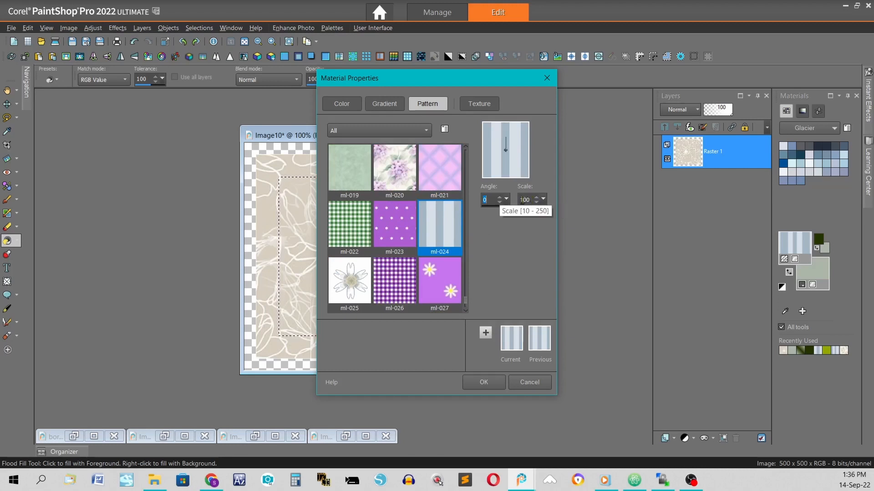
key("Return")
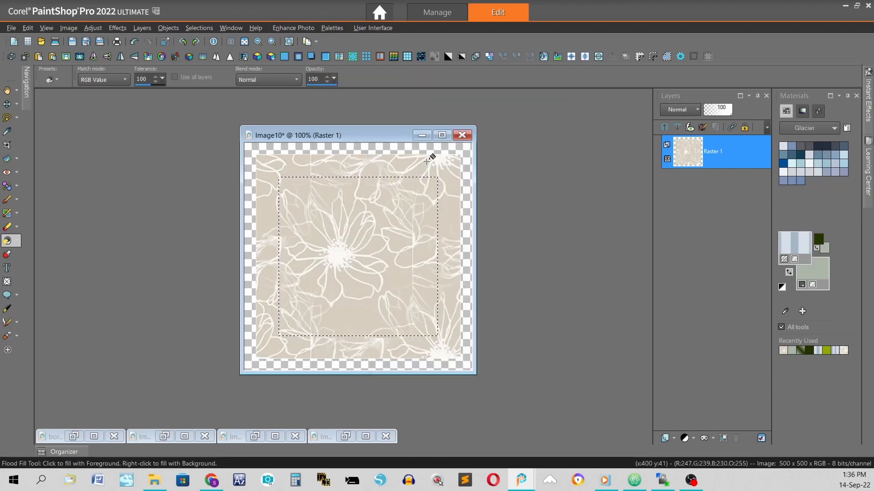
left_click(348, 226)
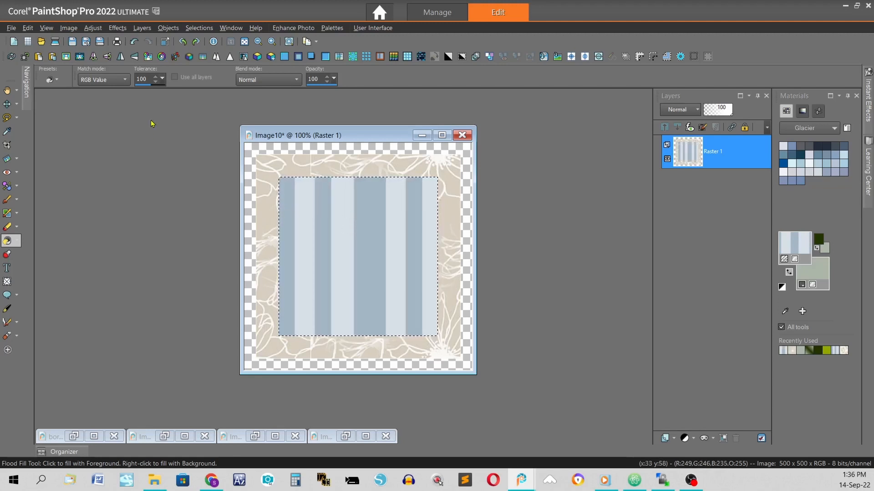
left_click(148, 57)
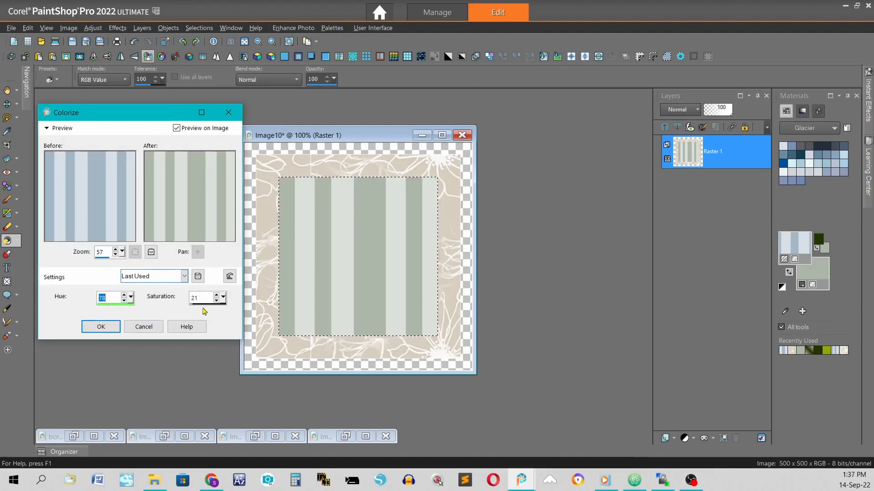
left_click(98, 327)
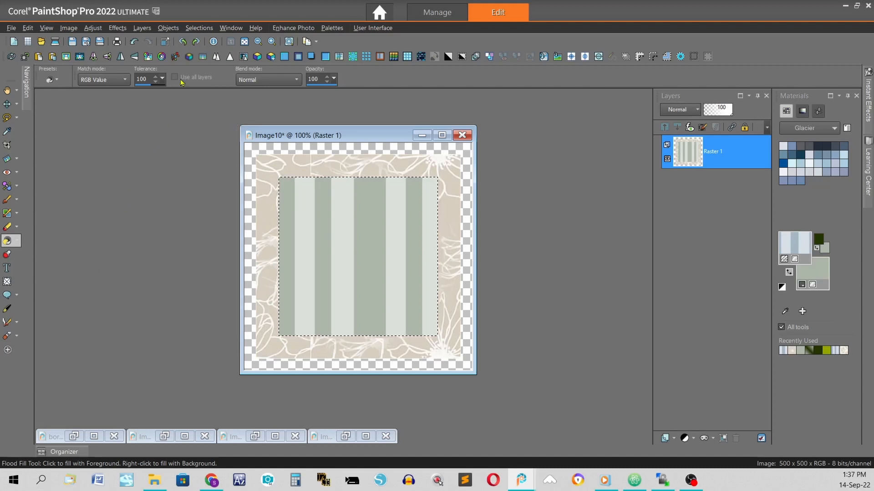
left_click(92, 28)
mouse_move(133, 145)
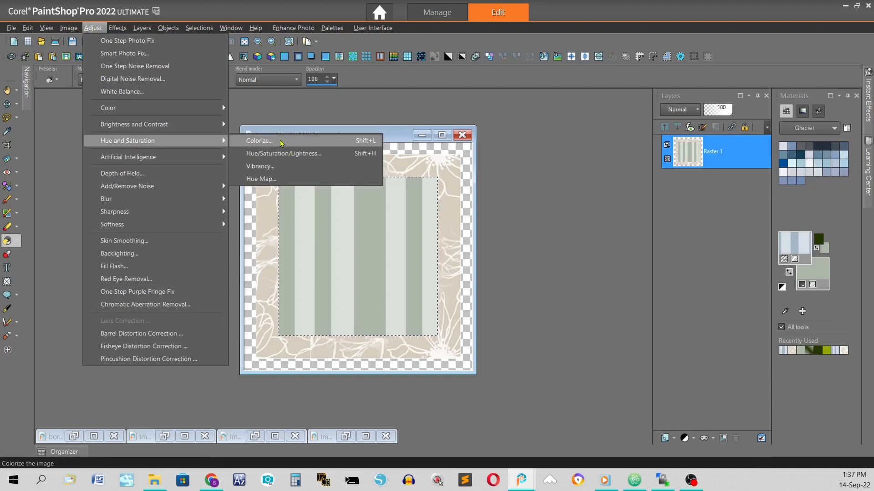
left_click(250, 141)
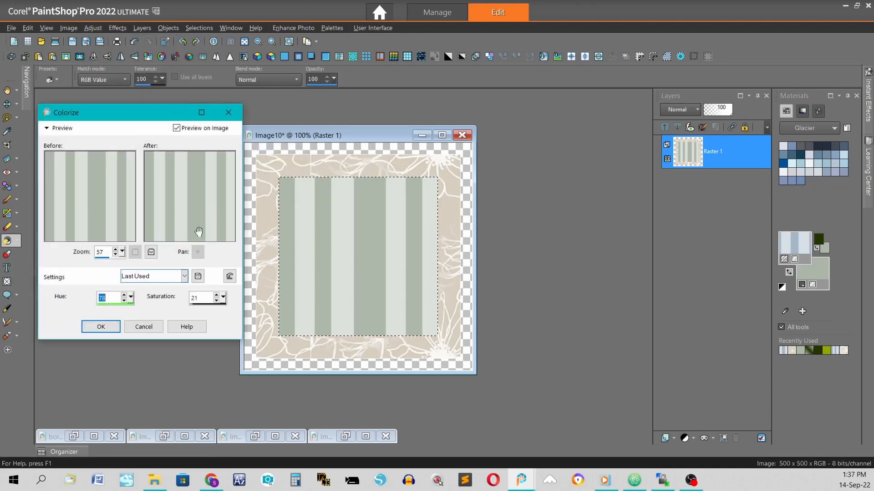
left_click(154, 330)
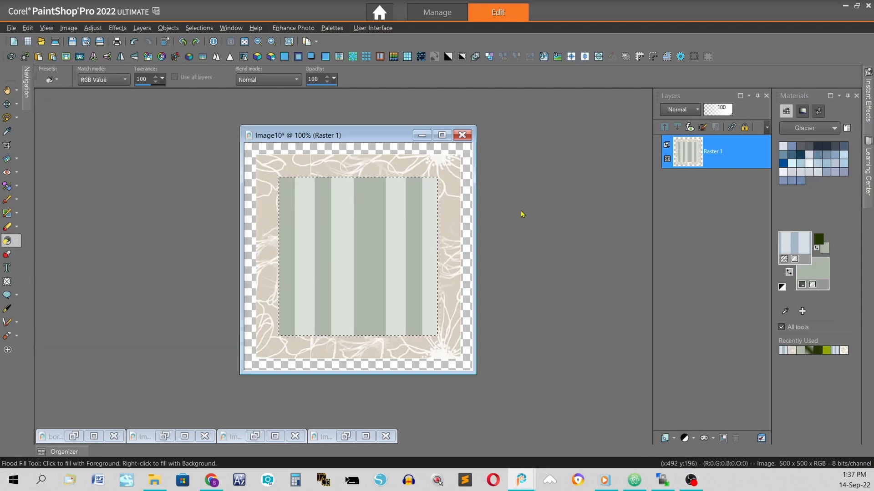
Apply Soft Focus to the striped square with softness 57, edge importance 100, scattered light included, halo amount 100, size 30 and visibility 30.
left_click(93, 28)
mouse_move(136, 225)
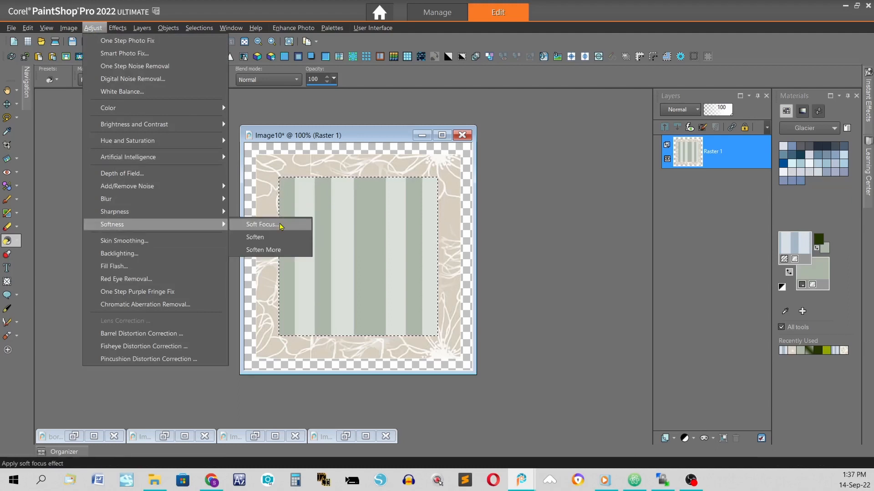
left_click(262, 224)
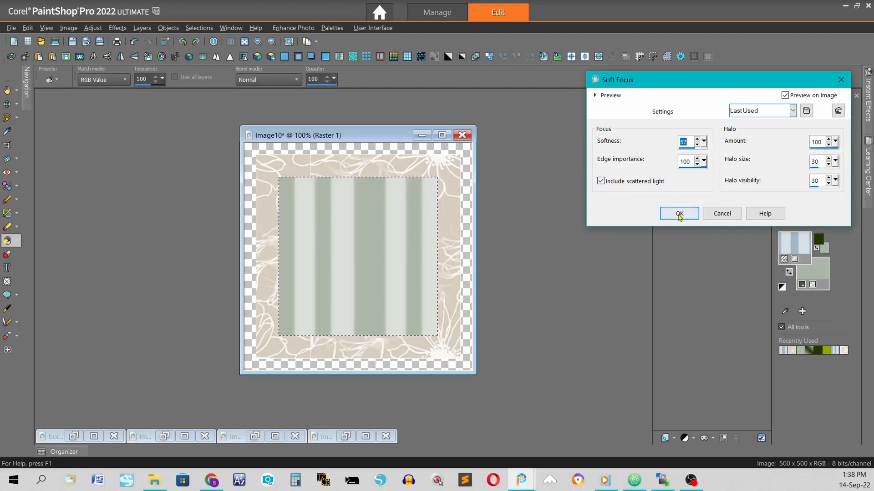
left_click(678, 214)
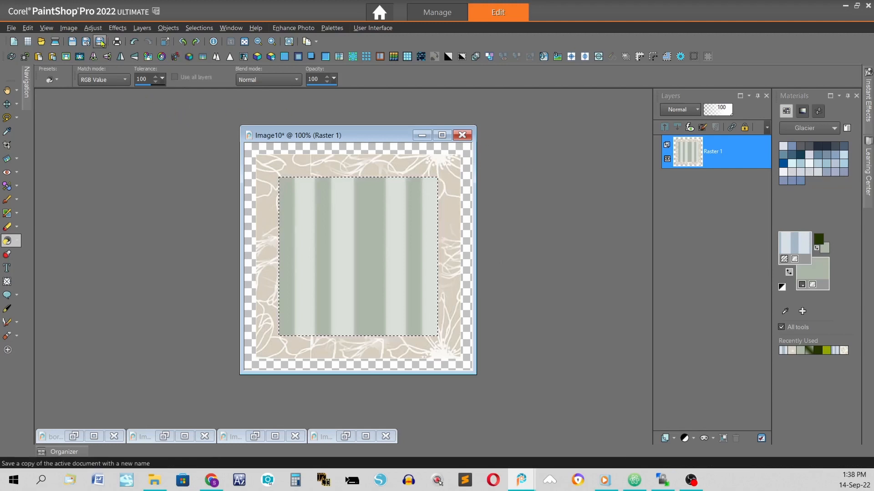
Add 10% Gaussian monochrome noise to the selected striped square.
left_click(93, 28)
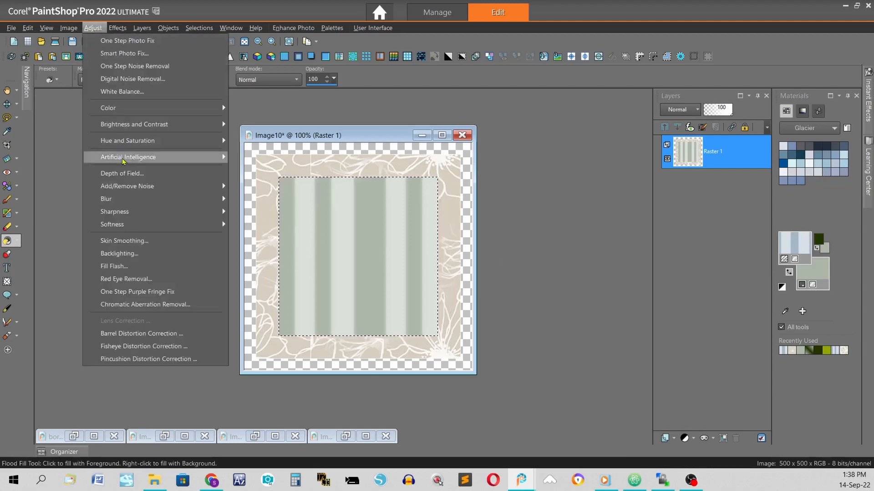
mouse_move(132, 199)
mouse_move(214, 186)
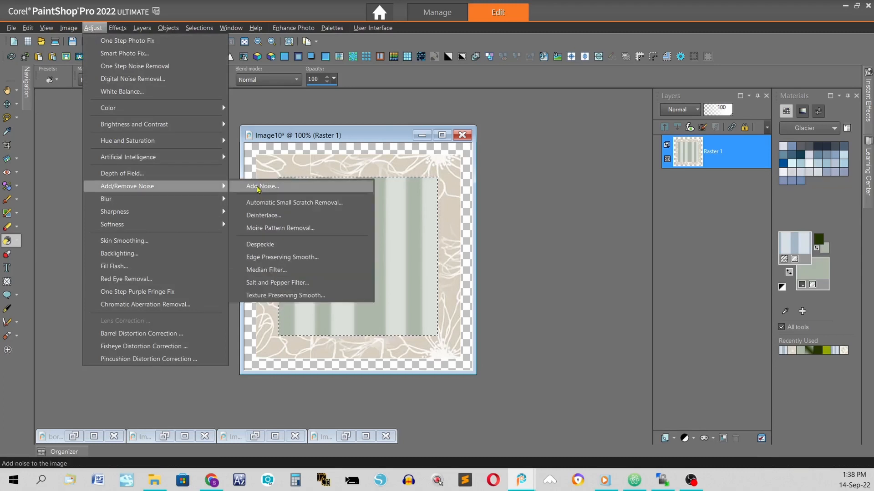
left_click(258, 187)
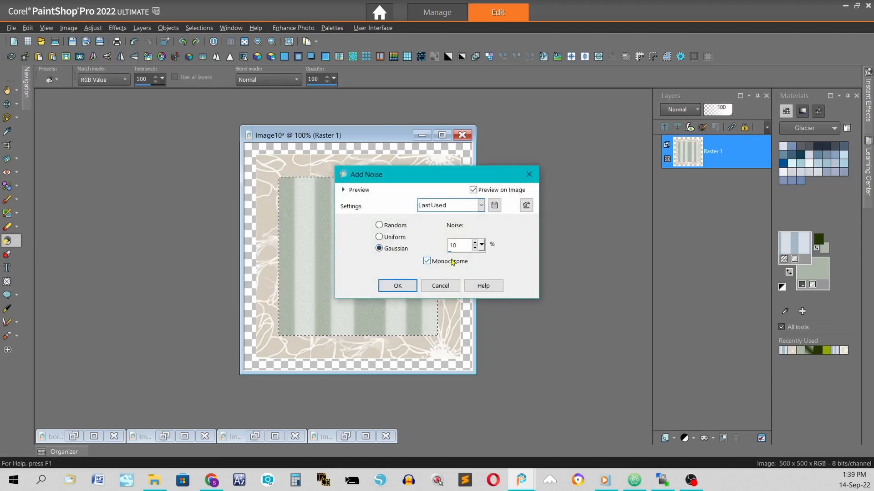
left_click(397, 286)
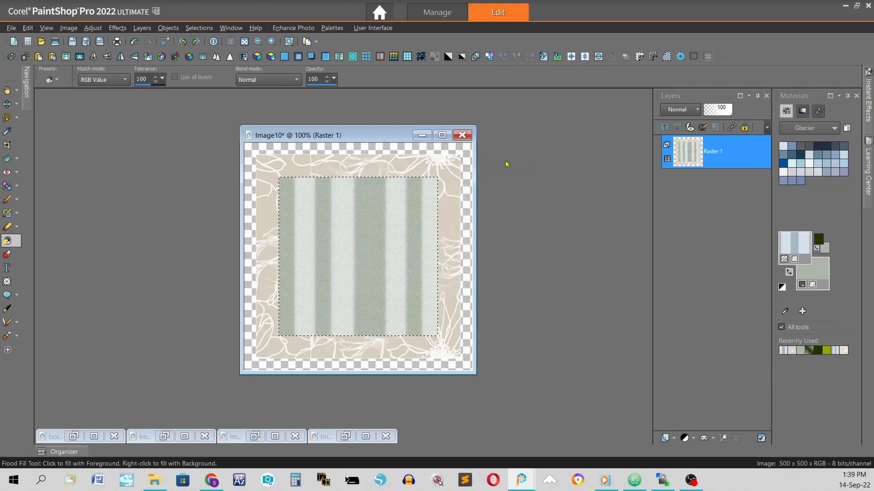
Apply drop shadows at offsets 5, 5 and -5, -5 to the striped square with opacity 50 and blur 15, and deselect it.
left_click(311, 56)
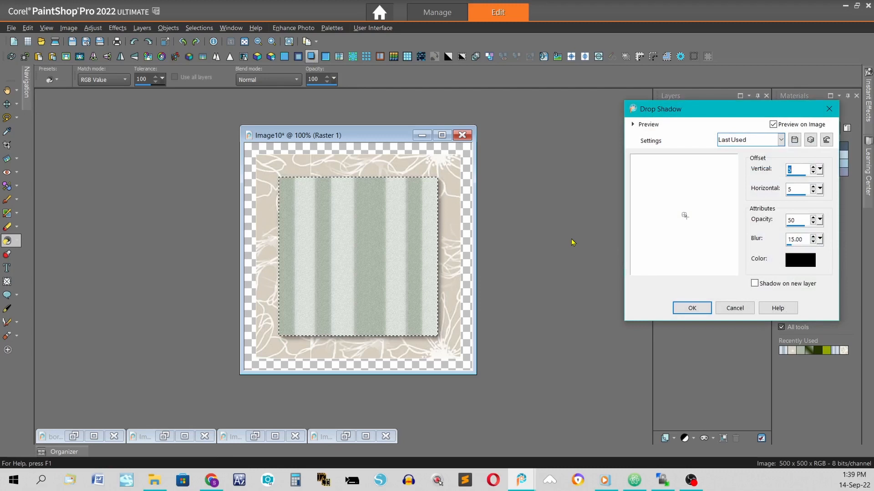
left_click(691, 308)
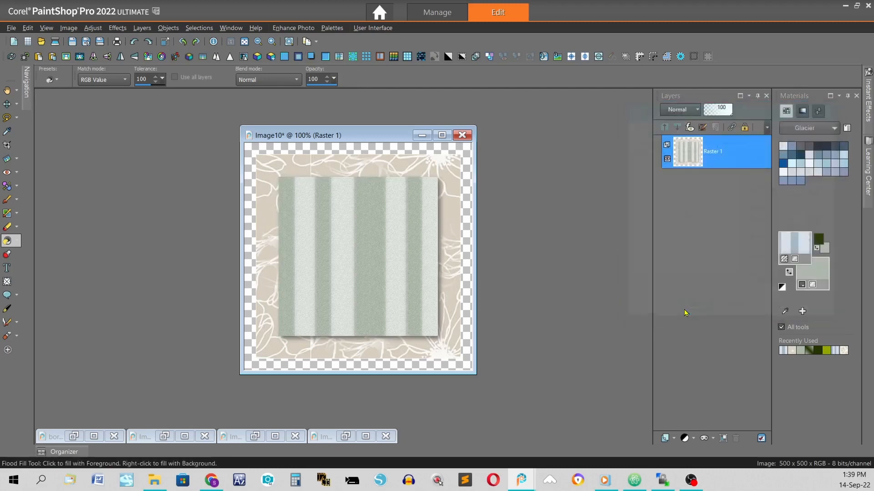
left_click(312, 57)
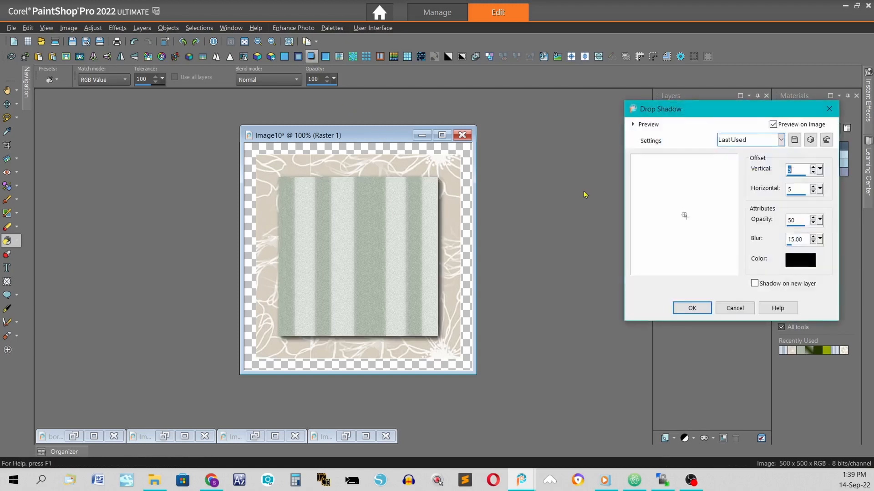
left_click(787, 170)
type("-")
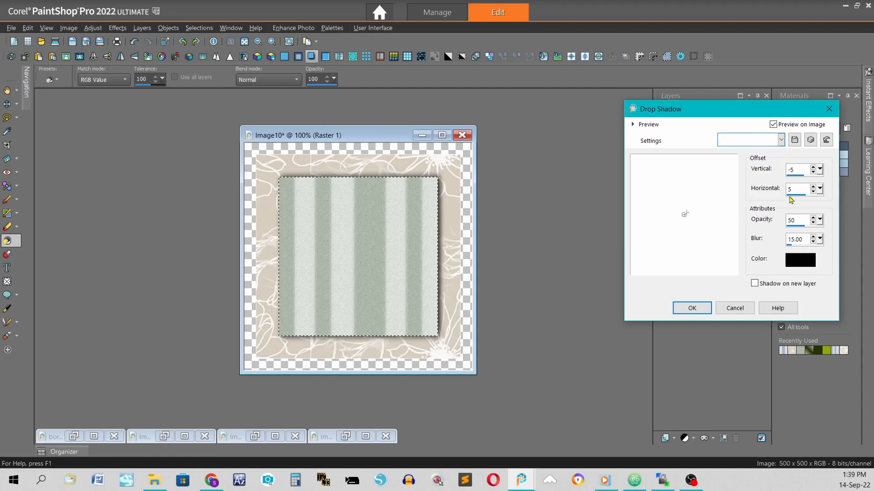
left_click(709, 308)
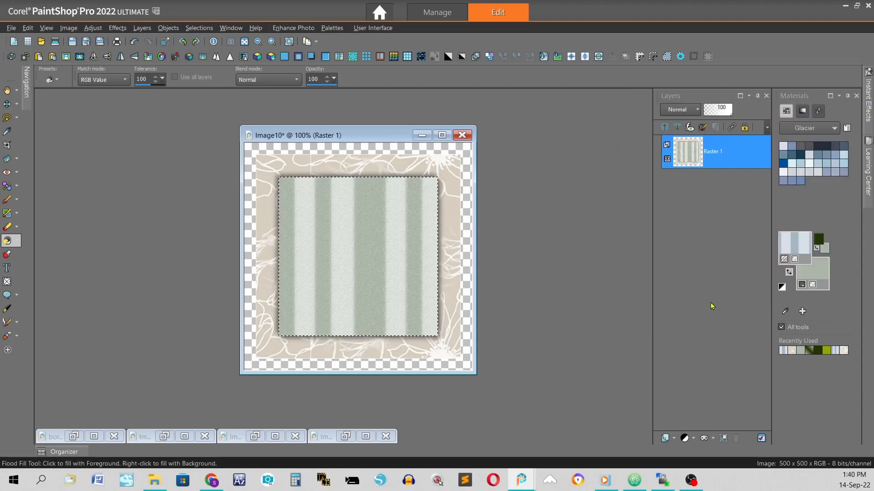
key("ctrl+d")
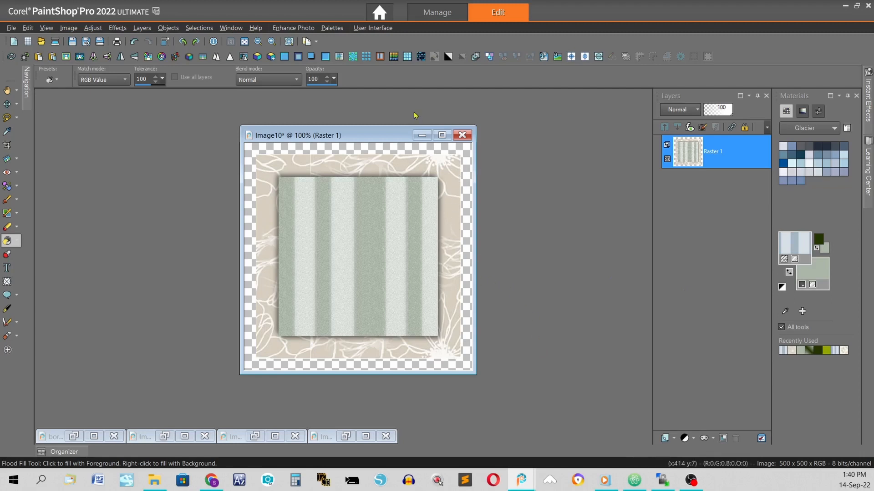
Apply drop shadows at offsets -5, -5 and 5, 5 to the whole frame with opacity 50 and blur 15.
left_click(311, 56)
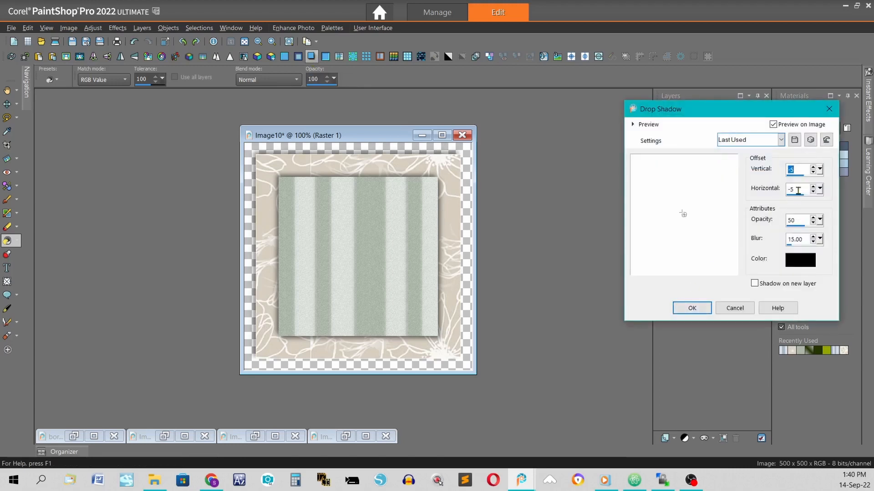
left_click(692, 308)
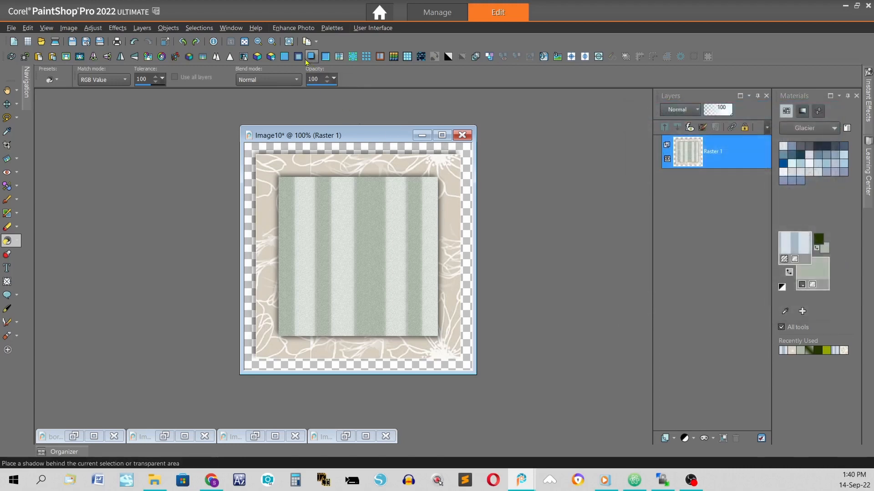
left_click(311, 56)
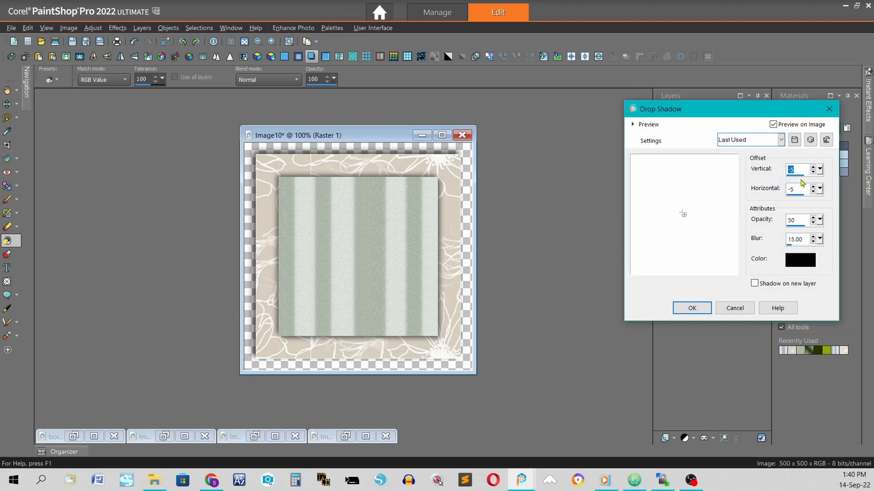
type("5")
key("Tab")
type("5")
left_click(686, 311)
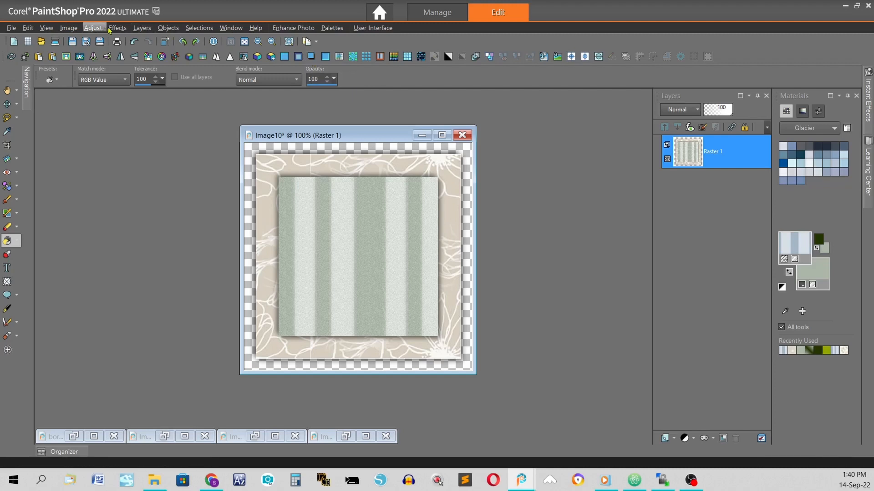
left_click(116, 28)
mouse_move(137, 71)
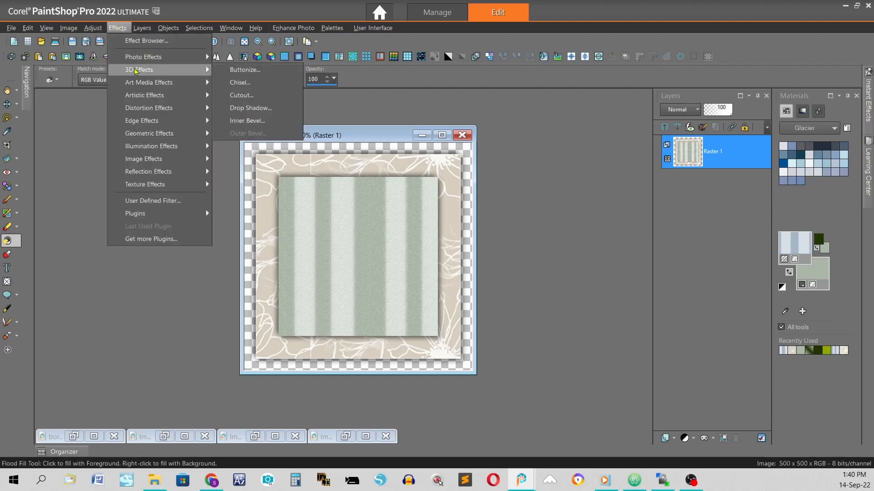
left_click(560, 117)
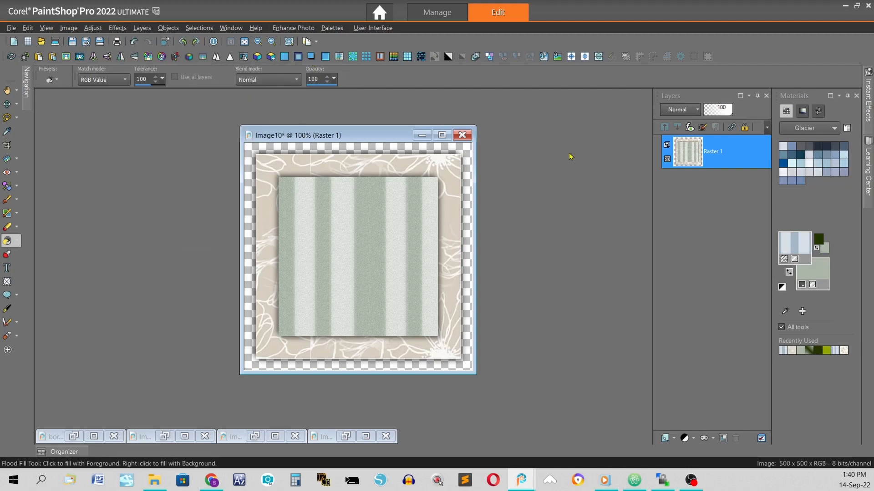
Add a new raster layer and choose the vine05 tip for the Paint Brush.
left_click(665, 438)
left_click(17, 200)
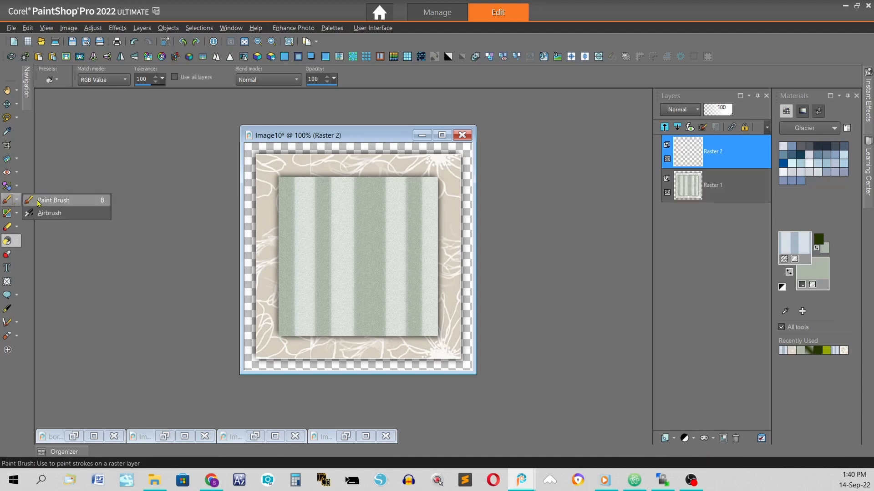
left_click(41, 202)
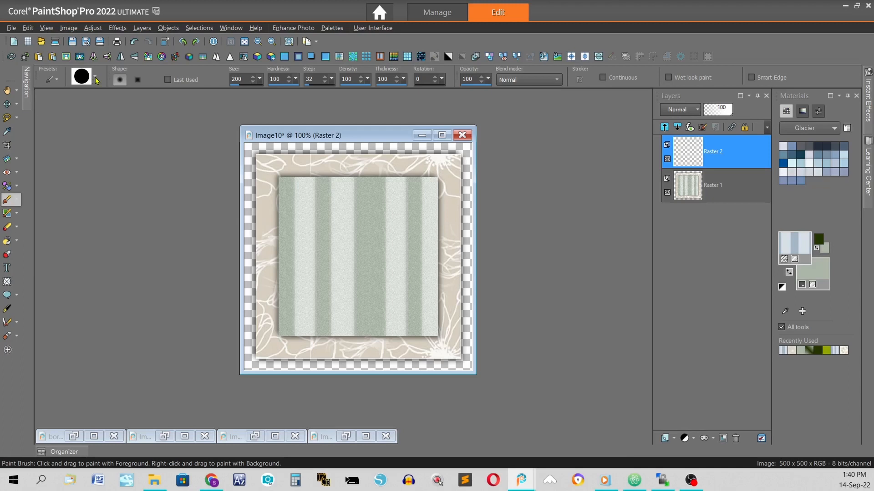
left_click(95, 79)
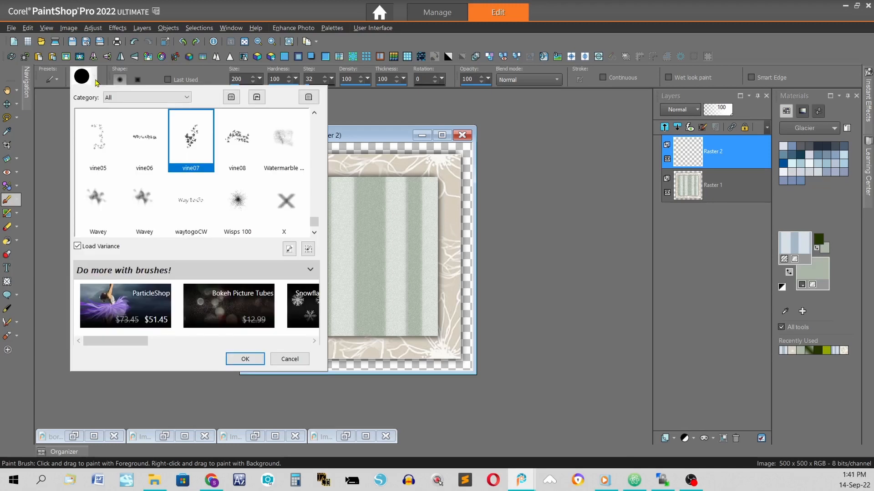
left_click(102, 151)
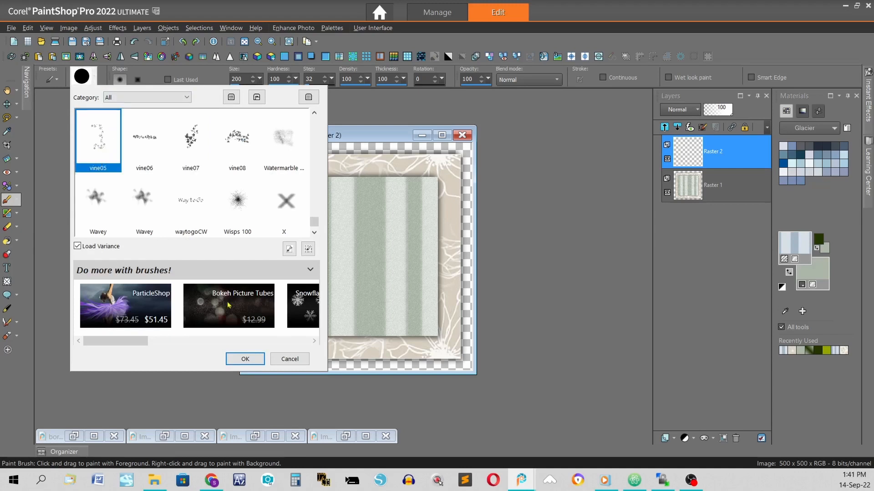
left_click(244, 359)
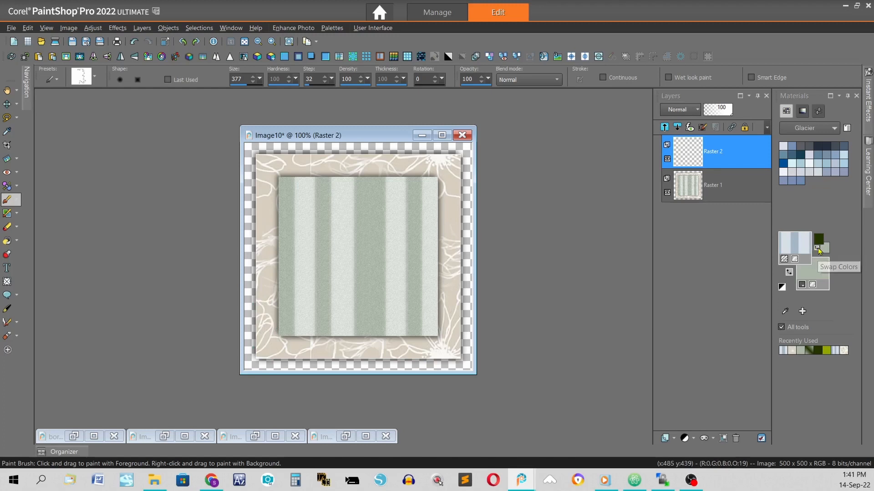
Swap the material colors, set the brush size to 350, and stamp the vine in dark green along the striped square's right edge.
left_click(818, 248)
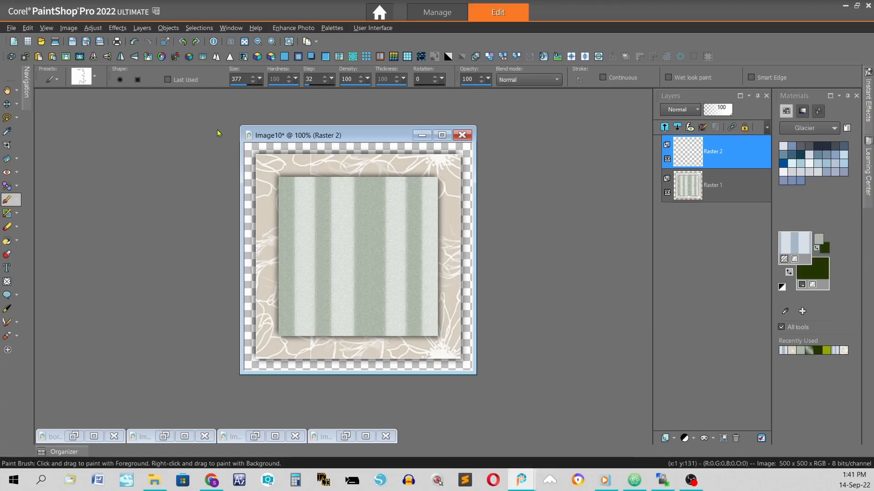
left_click_drag(243, 80, 178, 68)
type("350")
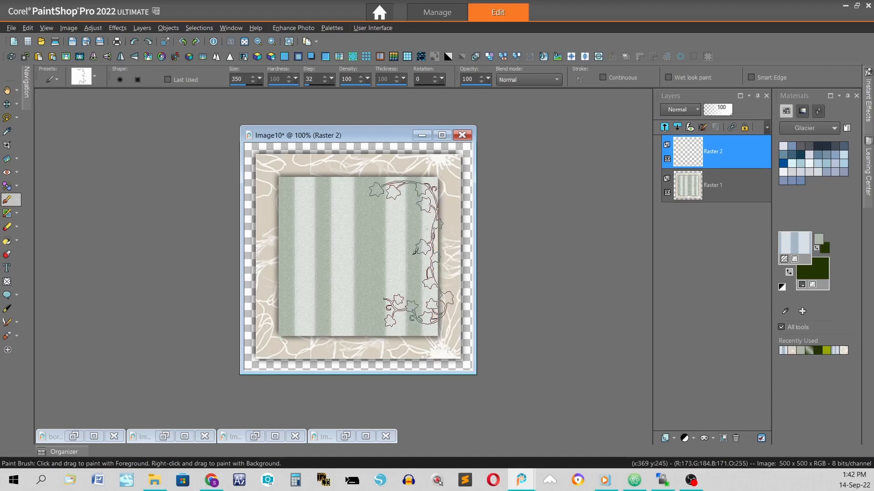
left_click(415, 251)
Stamp the vine07 brush at size 200 on a new raster layer in the striped square's lower-left corner.
left_click(82, 76)
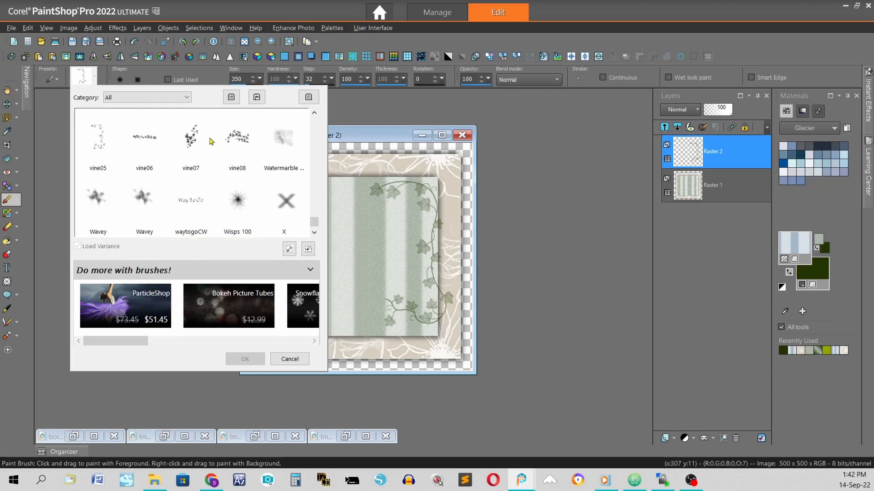
left_click(196, 136)
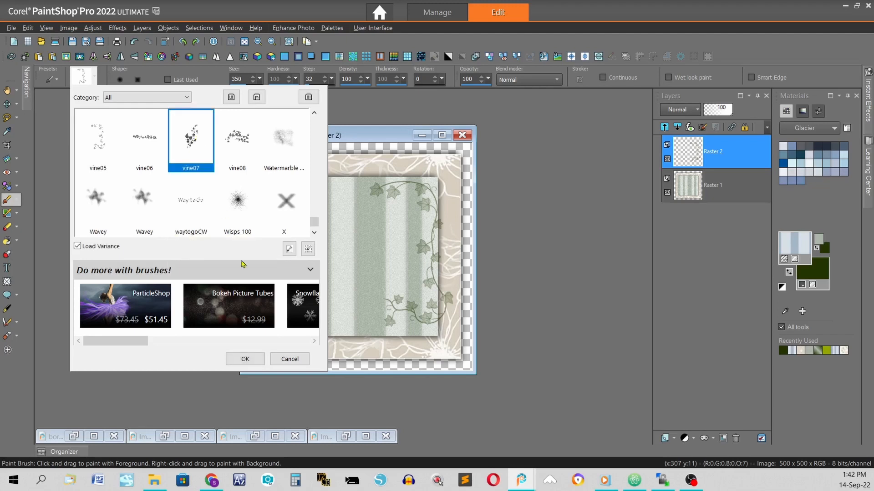
left_click(246, 359)
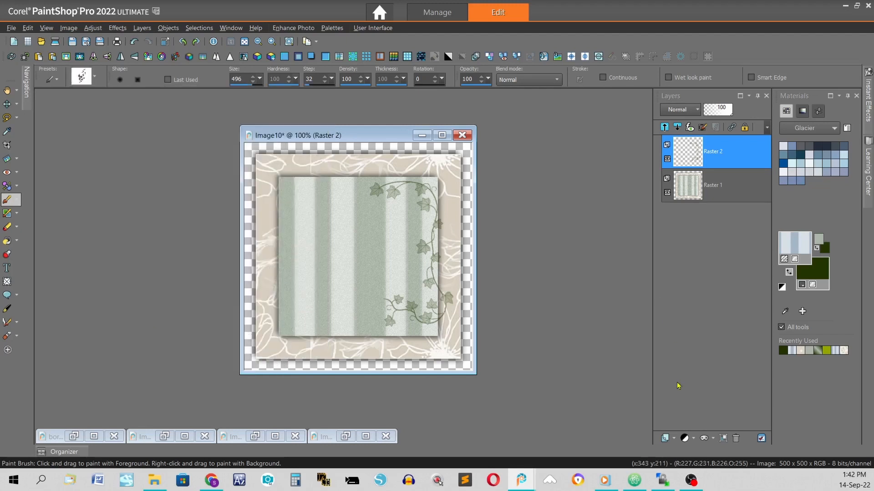
left_click(664, 435)
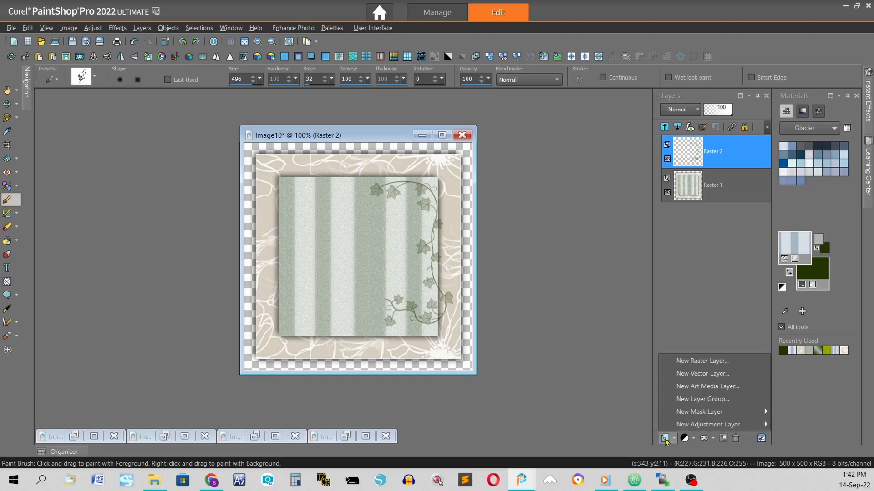
left_click(693, 361)
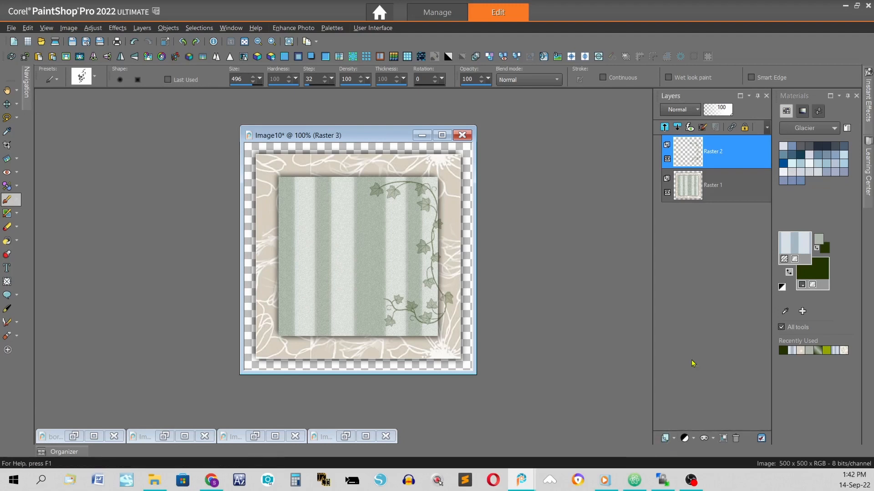
double_click(244, 79)
type("200")
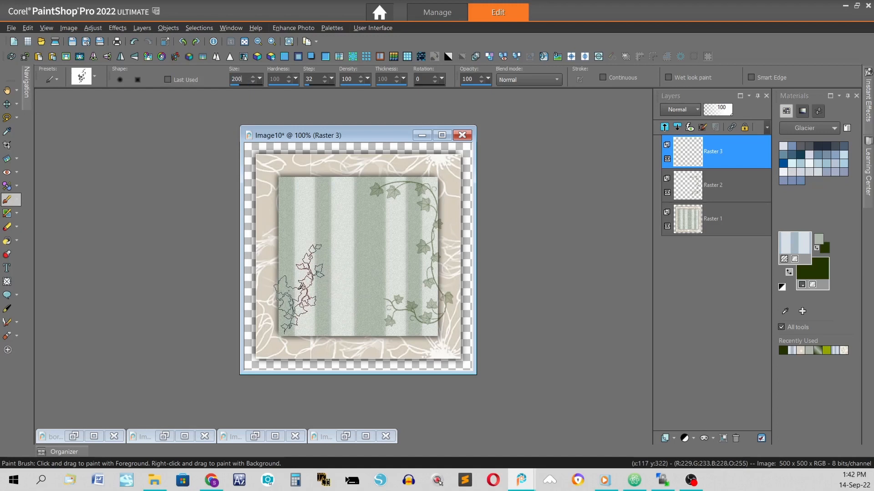
left_click(302, 286)
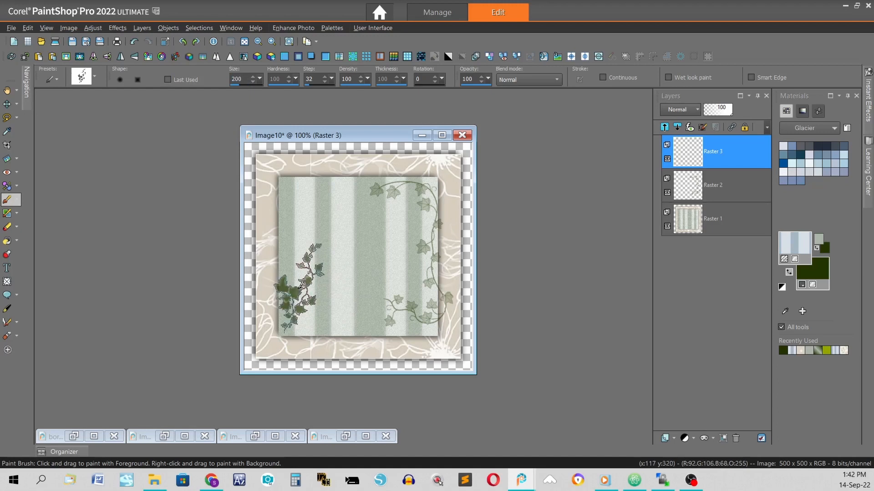
On another new raster layer, stamp the vine07 brush at 75 opacity above the lower-left vine, extending it toward the square's upper edge.
left_click(667, 439)
left_click(701, 362)
key("Return")
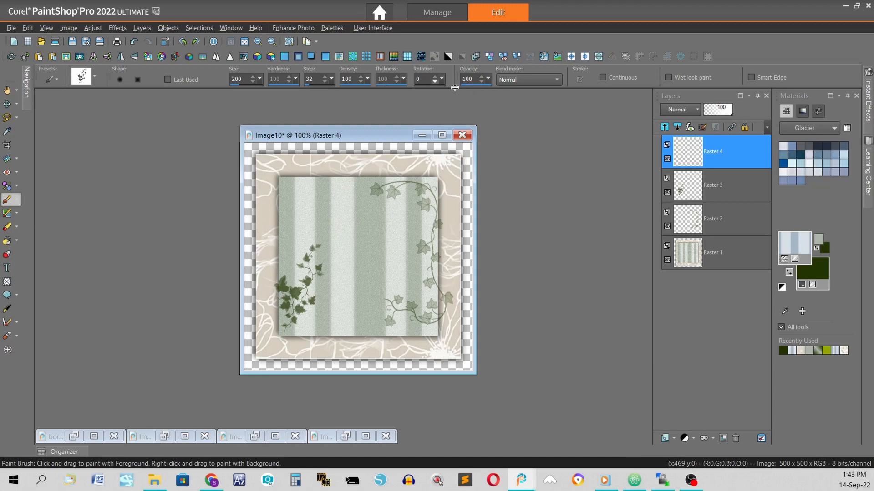
double_click(474, 77)
type("75")
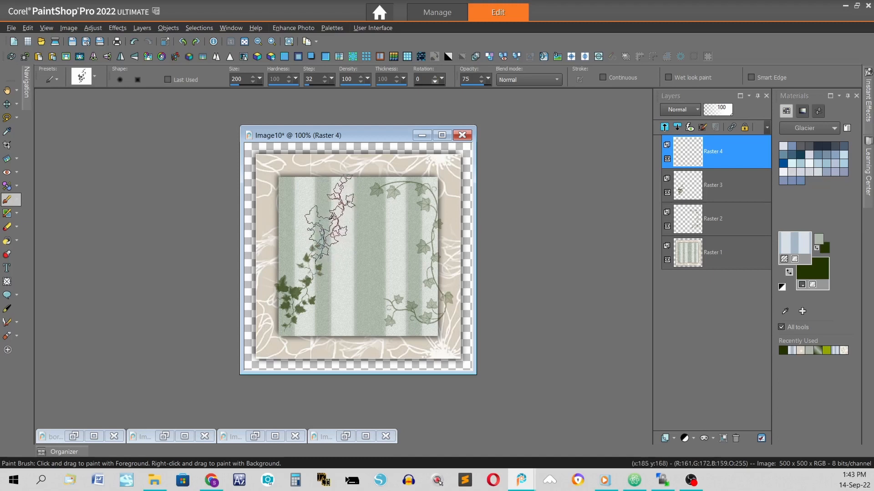
left_click(333, 216)
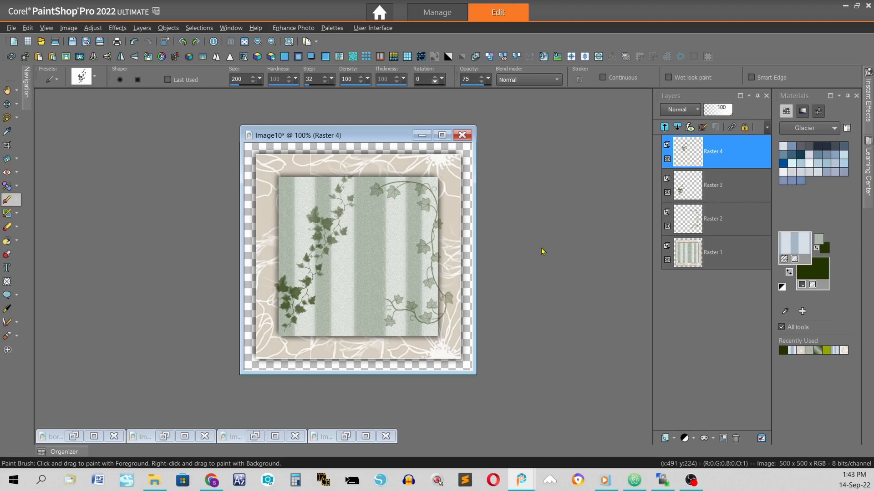
Restore the three minimized magnolia photos and minimize the close-up of the single bloom among green leaves again.
left_click(165, 435)
left_click(254, 436)
left_click(345, 435)
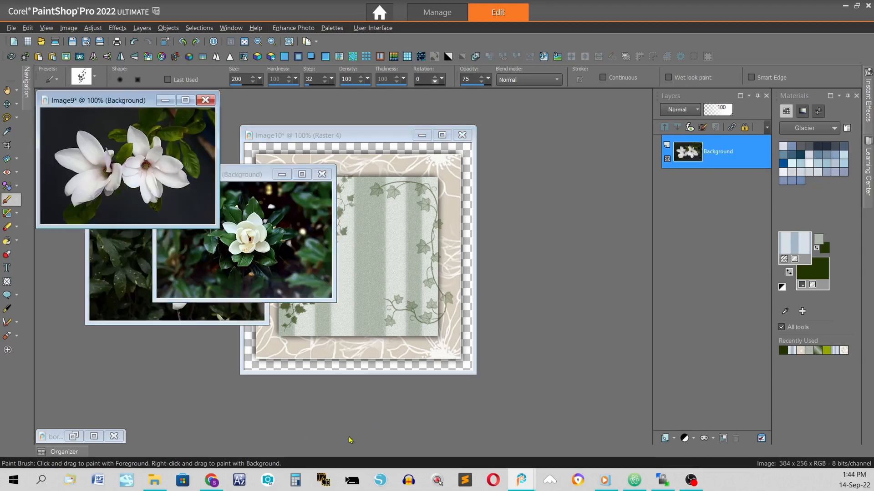
left_click(281, 175)
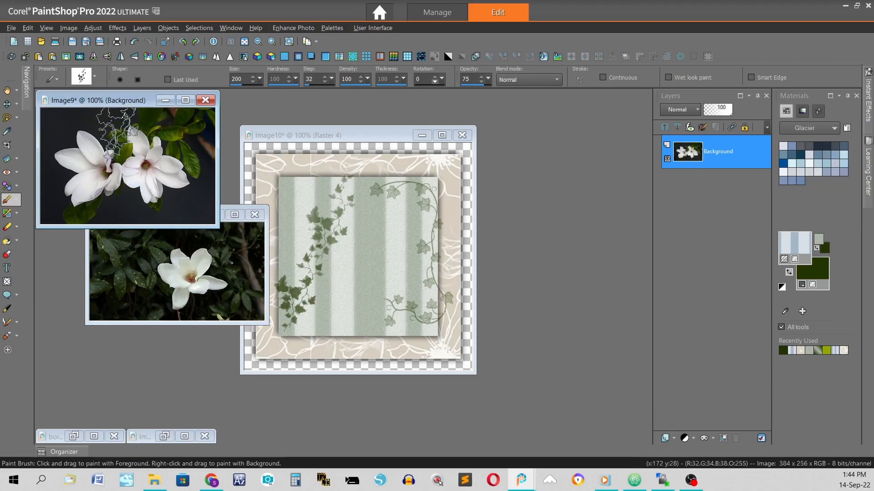
Draw a freehand selection with feather 35 around both blooms in the double magnolia photo.
left_click_drag(118, 101, 468, 108)
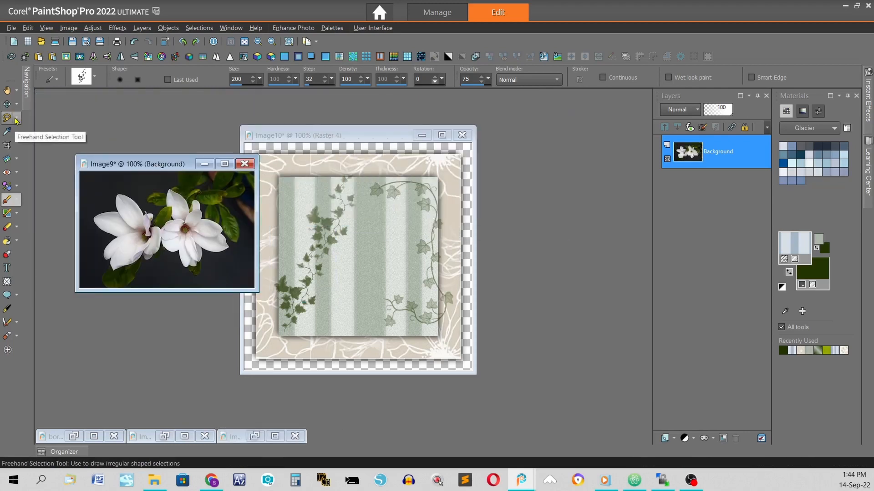
left_click(17, 118)
left_click(50, 132)
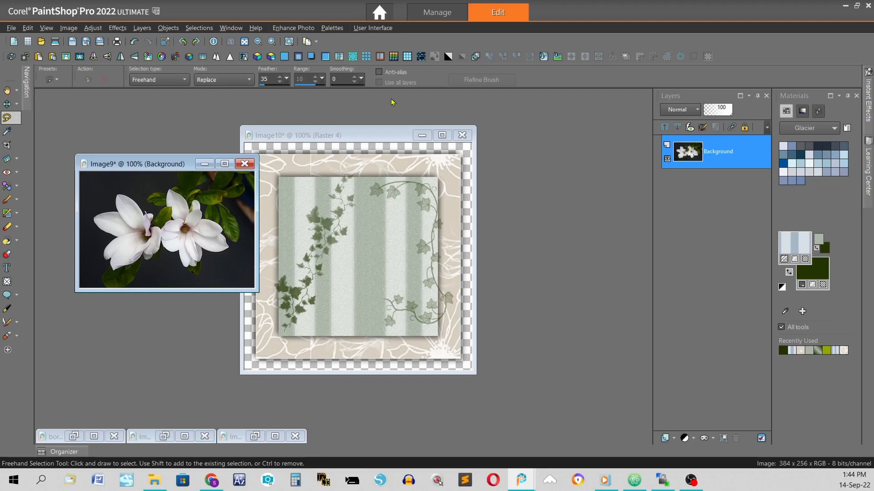
mouse_move(219, 223)
left_mouse_down()
mouse_move(234, 253)
mouse_move(194, 272)
mouse_move(176, 253)
mouse_move(162, 253)
mouse_move(116, 272)
mouse_move(105, 231)
mouse_move(92, 222)
mouse_move(114, 210)
mouse_move(117, 196)
mouse_move(142, 197)
mouse_move(147, 211)
mouse_move(158, 185)
mouse_move(206, 181)
mouse_move(224, 184)
mouse_move(233, 202)
mouse_move(234, 257)
left_mouse_up()
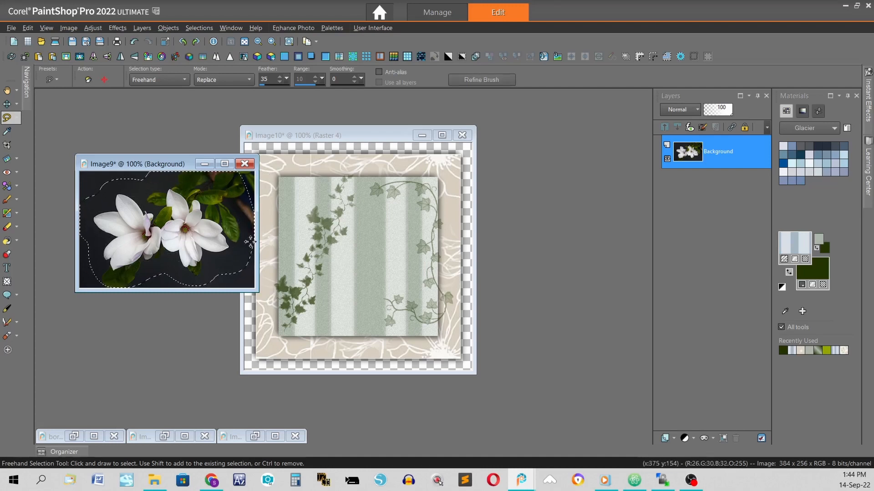
Paste the selected magnolias as a new layer in the frame image and place them over its lower-right corner.
left_click(321, 136)
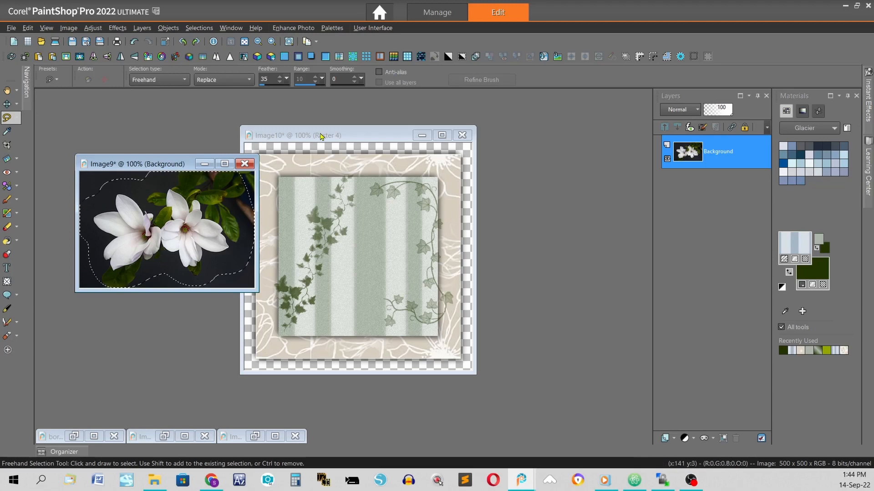
right_click(321, 136)
mouse_move(459, 178)
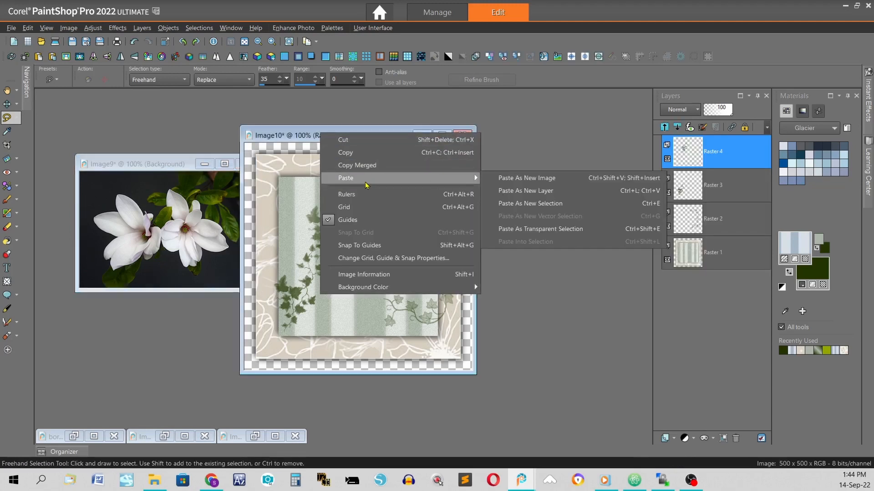
left_click(543, 198)
left_click_drag(364, 258, 399, 326)
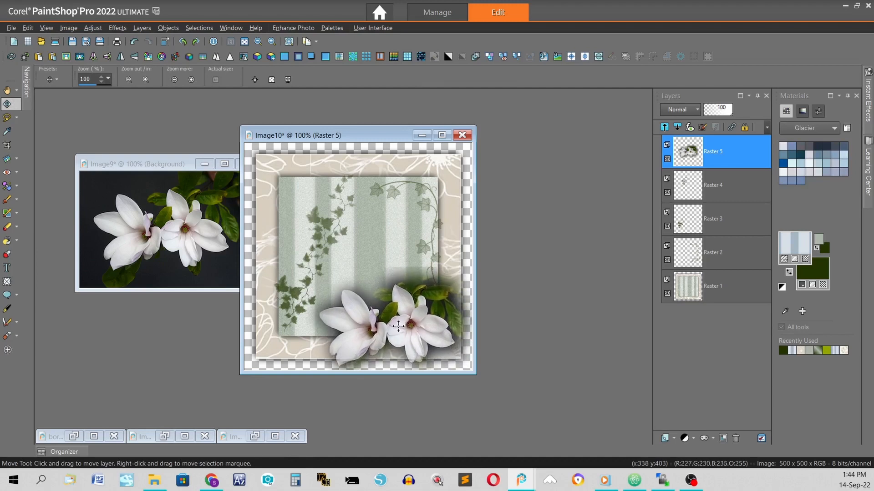
Soften the magnolia layer's upper dark edge with a feathered freehand selection and clear the selection.
left_click(7, 119)
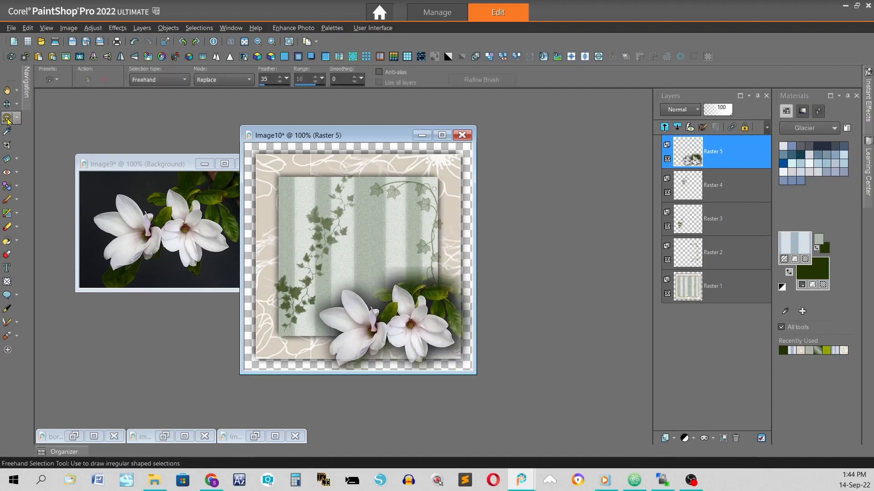
mouse_move(375, 276)
left_mouse_down()
mouse_move(391, 279)
mouse_move(438, 254)
mouse_move(386, 260)
mouse_move(377, 273)
left_mouse_up()
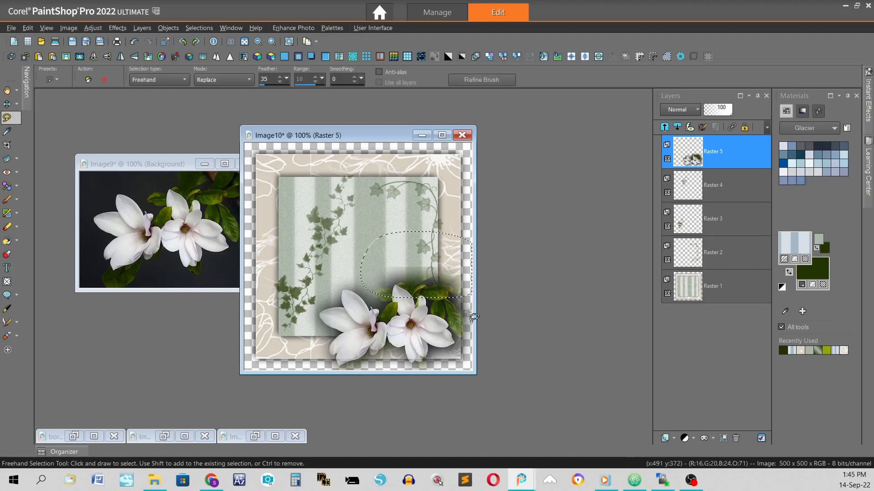
key("ctrl+d")
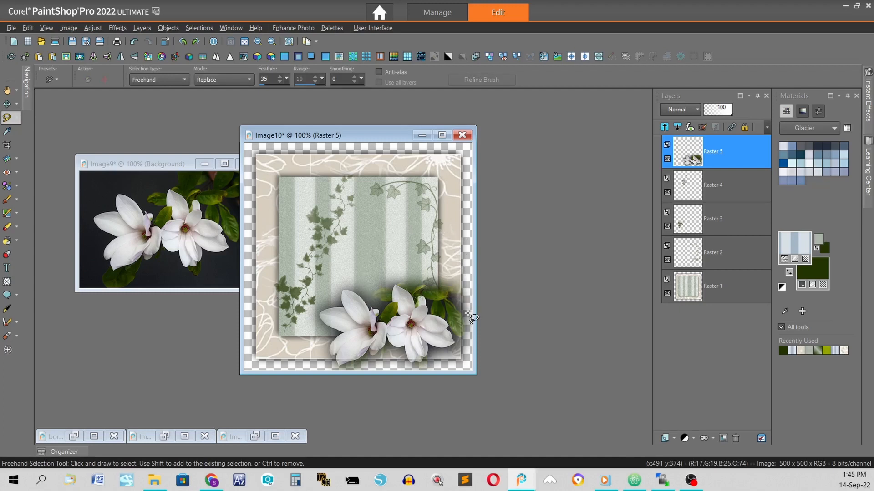
Minimize the magnolia photo, restore borderbox.psp, and copy its line border into the frame image as a new layer.
left_click(204, 164)
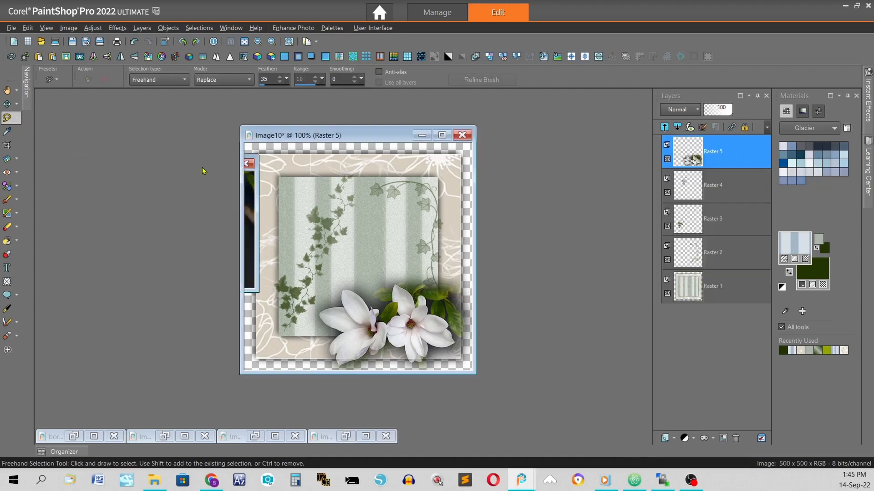
left_click(73, 437)
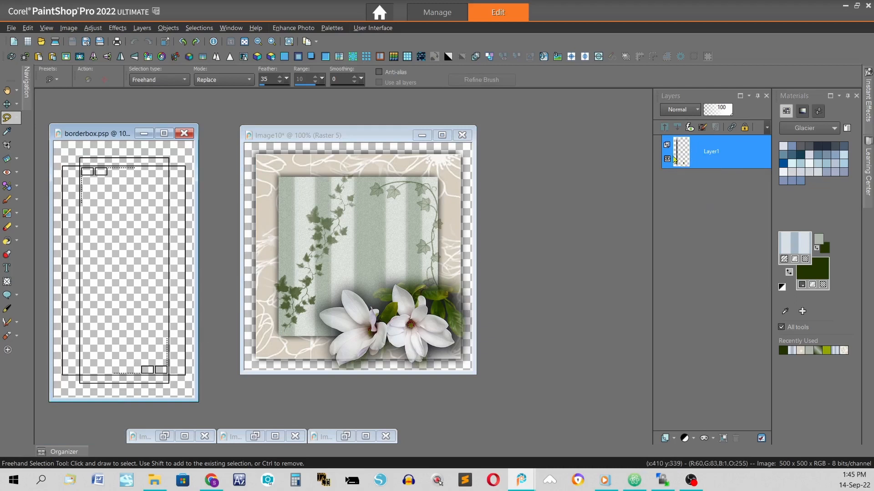
left_click_drag(682, 158, 376, 255)
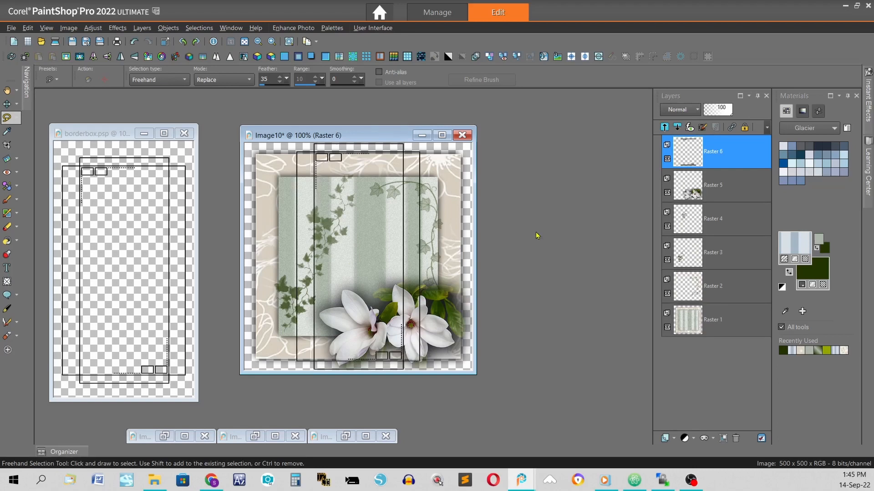
Resize only the line border layer to 80 percent.
left_click(165, 42)
type("80")
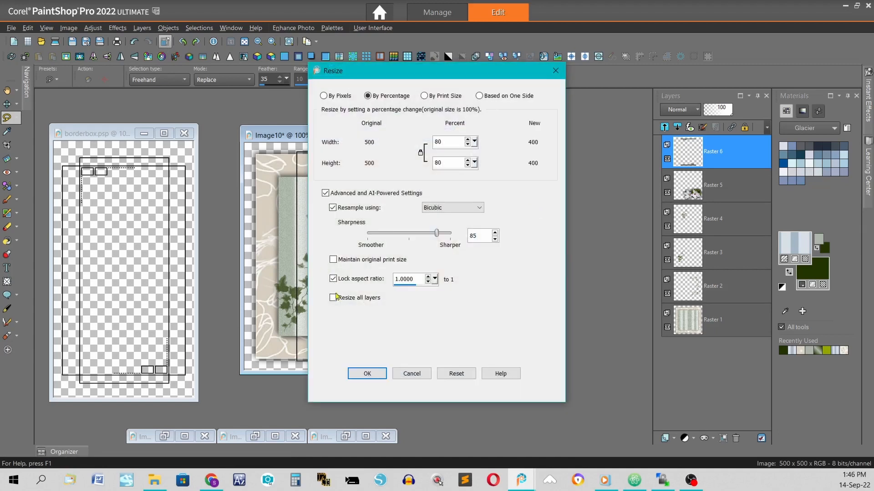
left_click(367, 374)
Select the line border with a rectangular selection at feather 0 and float it.
left_click(17, 117)
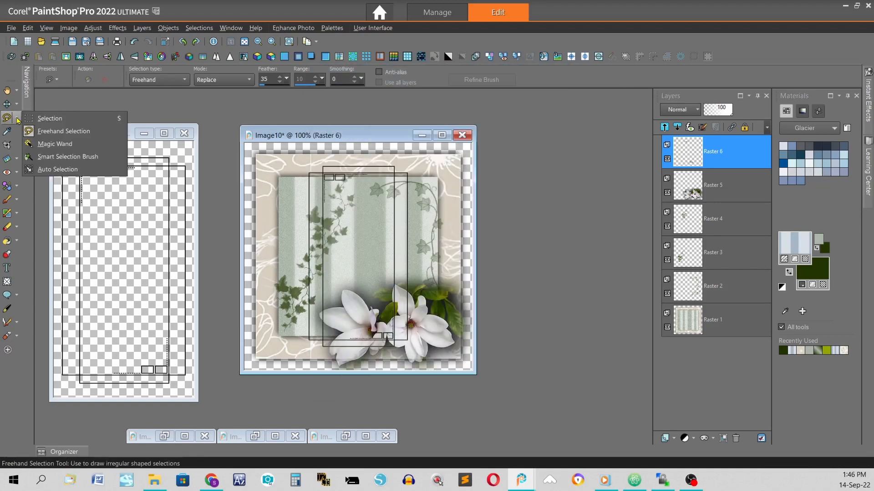
left_click(49, 122)
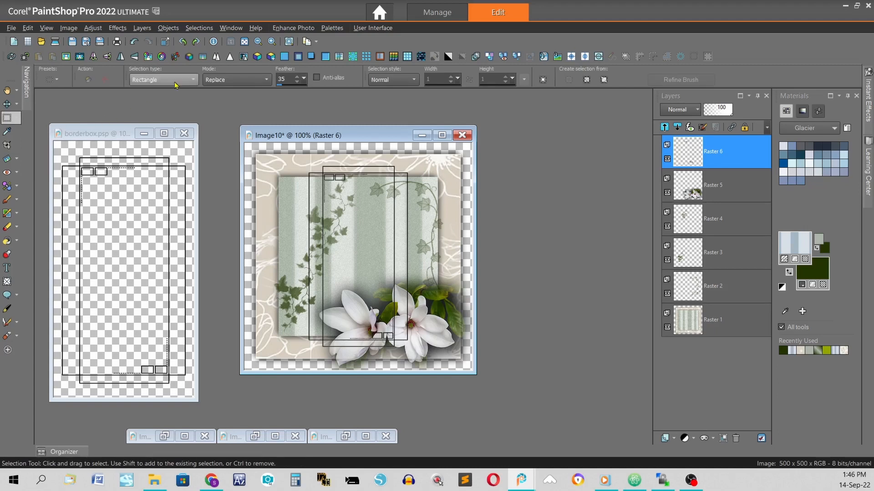
left_click_drag(304, 80, 143, 82)
left_click_drag(290, 150, 432, 365)
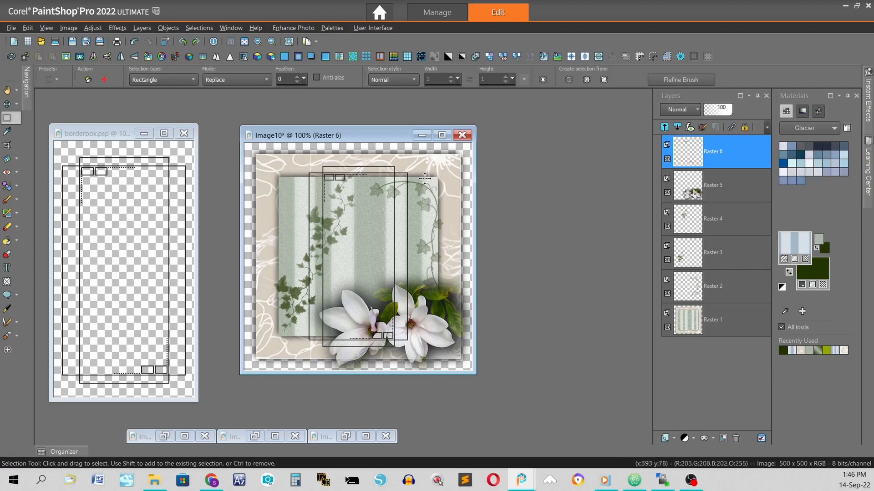
key("ctrl+f")
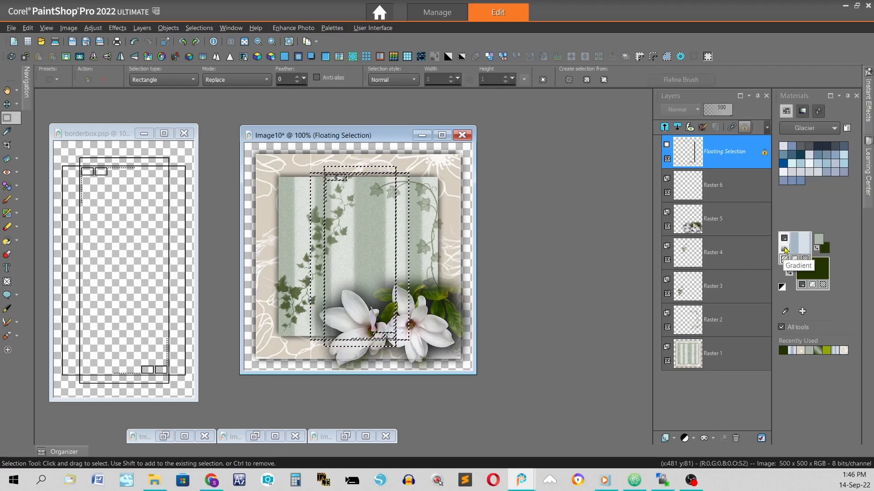
Set the foreground material to the inverted Foreground-Background gradient at angle 45 with 1 repeat.
left_click(784, 250)
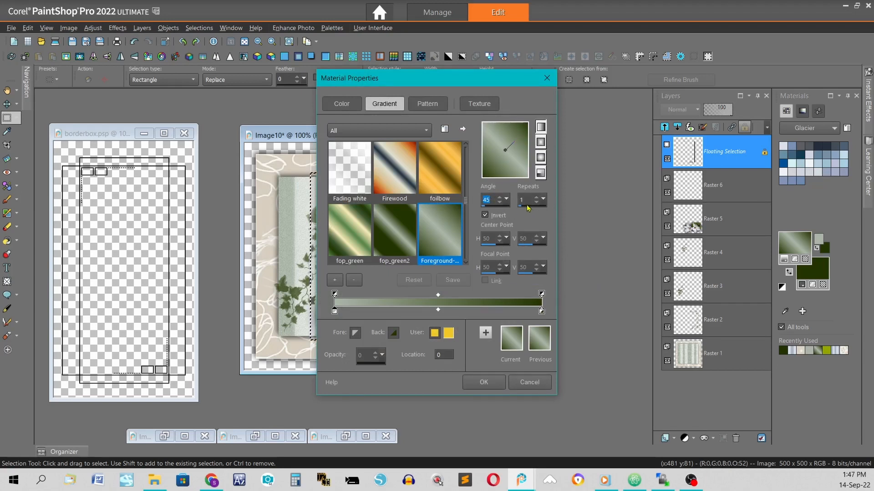
left_click(485, 216)
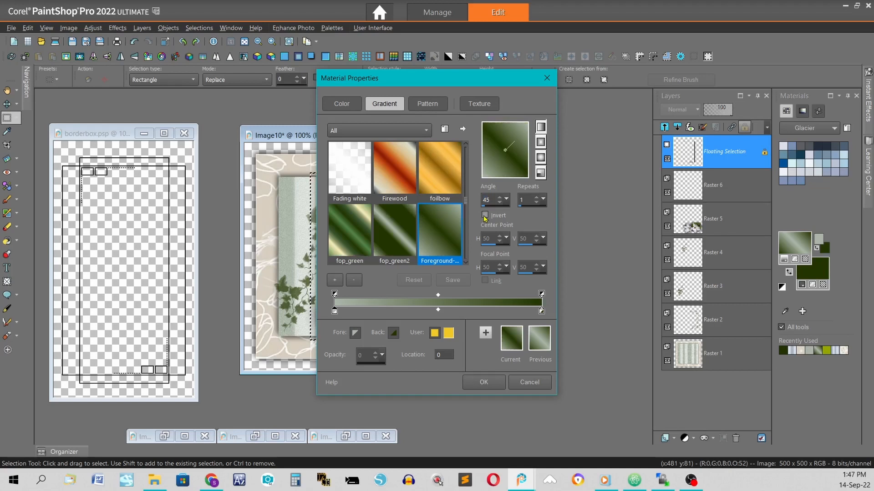
left_click(485, 215)
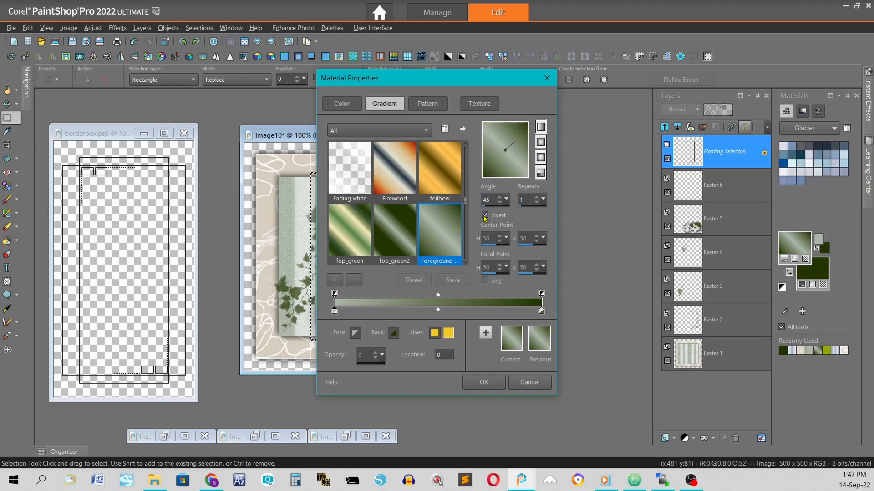
left_click(476, 387)
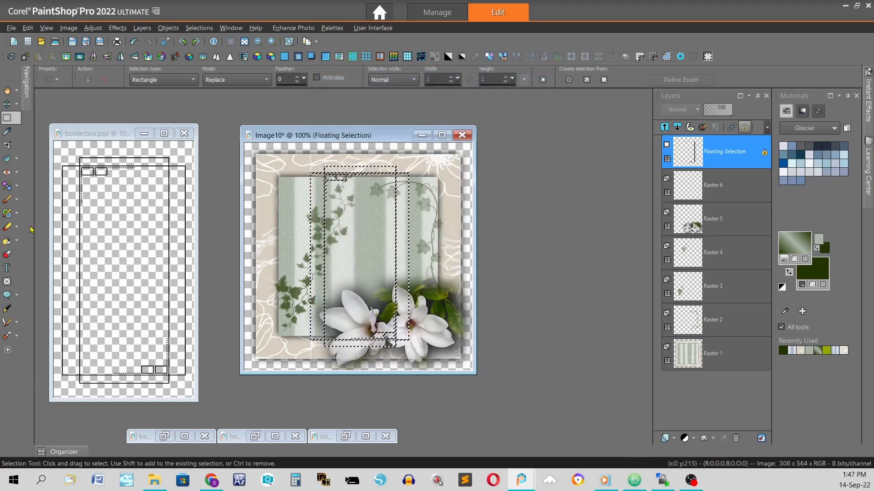
Set up the Paint Brush with a solid round tip and opacity 100.
left_click(17, 201)
left_click(40, 201)
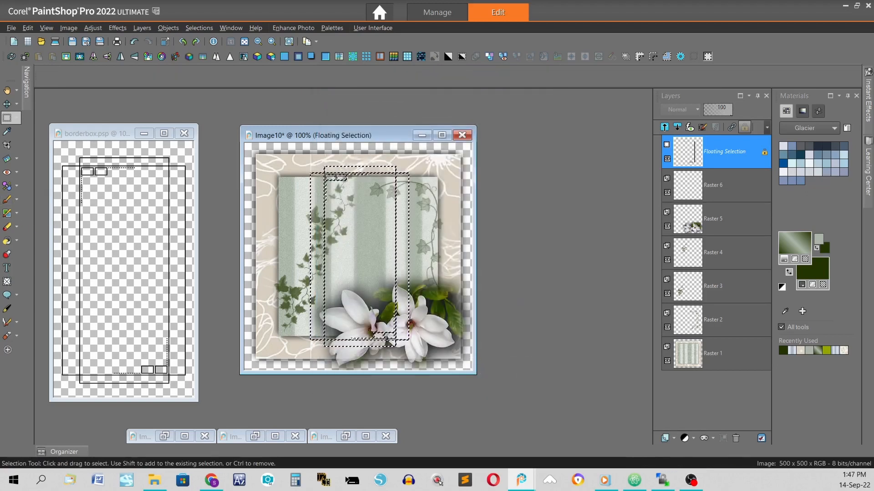
left_click(121, 81)
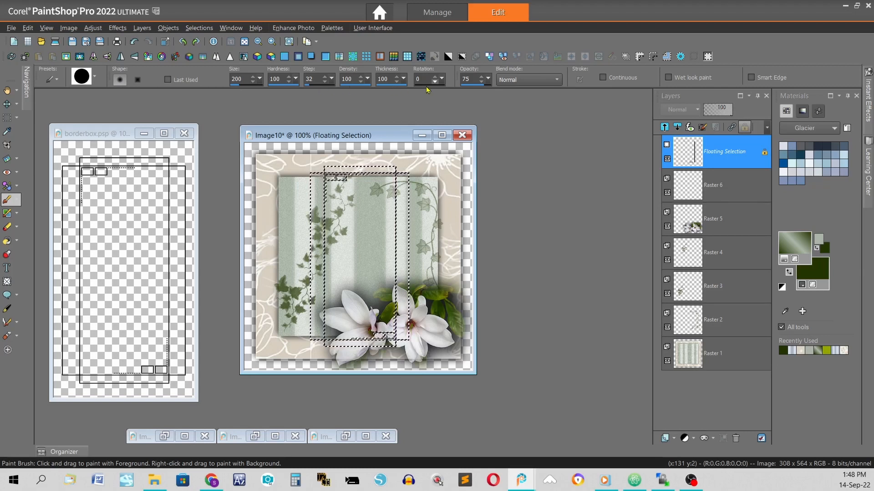
left_click_drag(471, 79, 424, 80)
type("100")
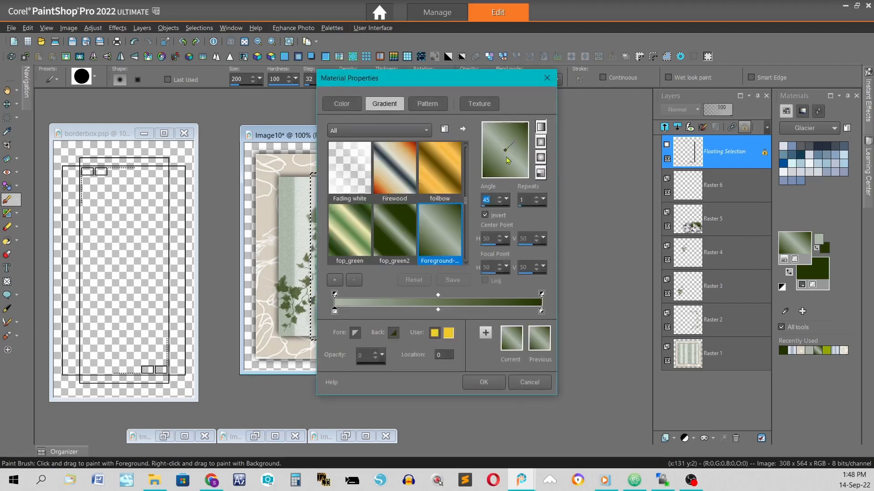
Apply the linear gradient style, paint the gradient over the floating border lines, and minimize borderbox.psp.
left_click(543, 127)
left_click(484, 382)
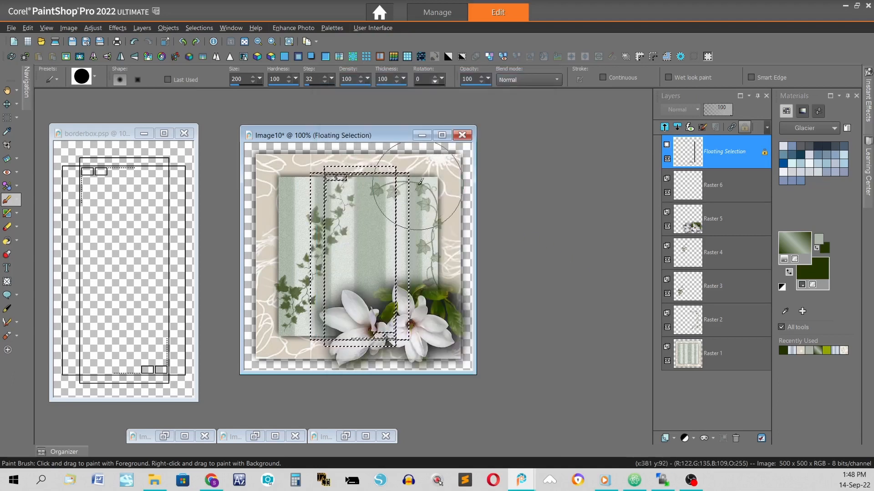
mouse_move(230, 198)
left_mouse_down()
mouse_move(463, 211)
mouse_move(316, 235)
mouse_move(257, 265)
mouse_move(439, 272)
mouse_move(479, 287)
mouse_move(318, 316)
mouse_move(242, 339)
left_mouse_up()
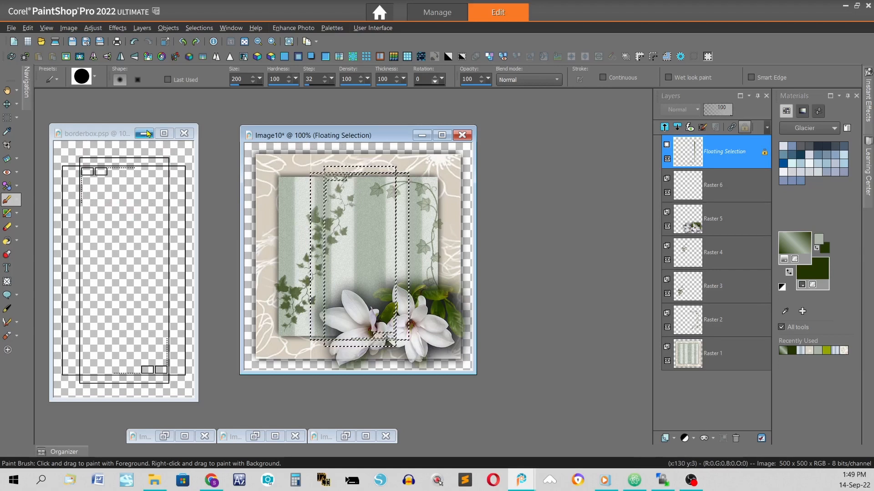
left_click(143, 133)
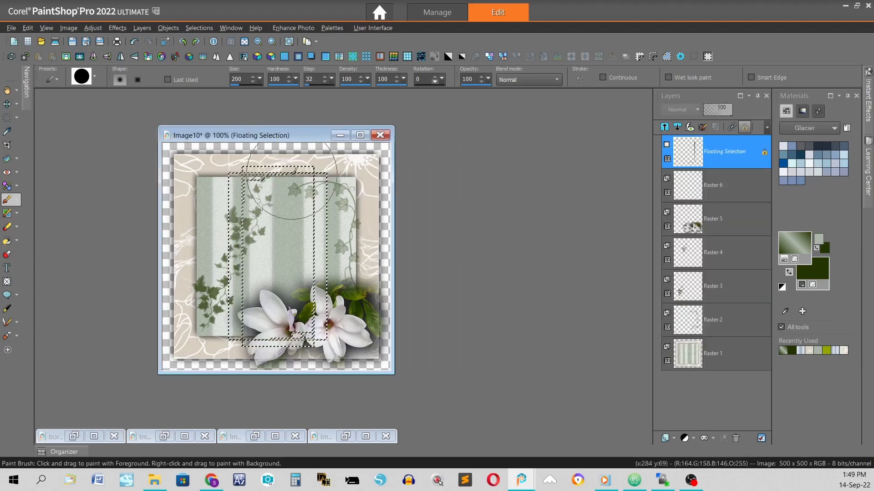
Apply a black drop shadow with vertical 1, horizontal 1, opacity 50 and blur 0 to the border lines, and deselect.
scroll(250, 166, "up", 5)
scroll(294, 171, "up", 1)
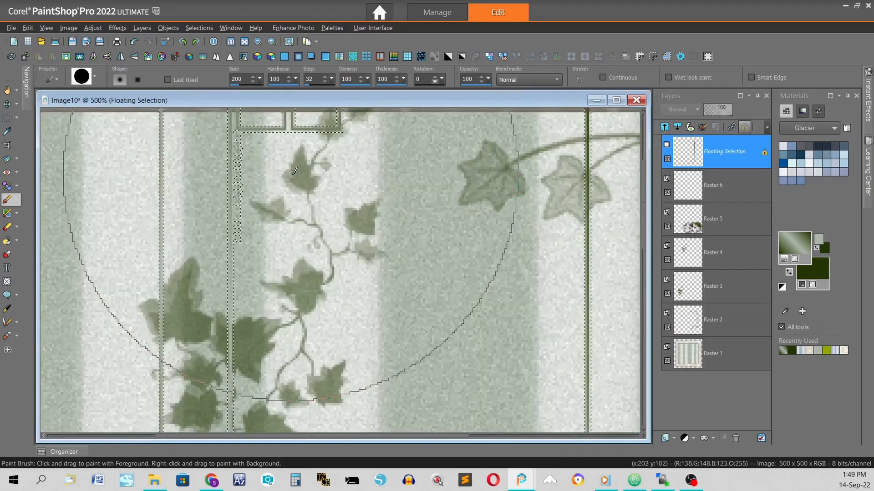
scroll(294, 171, "down", 1)
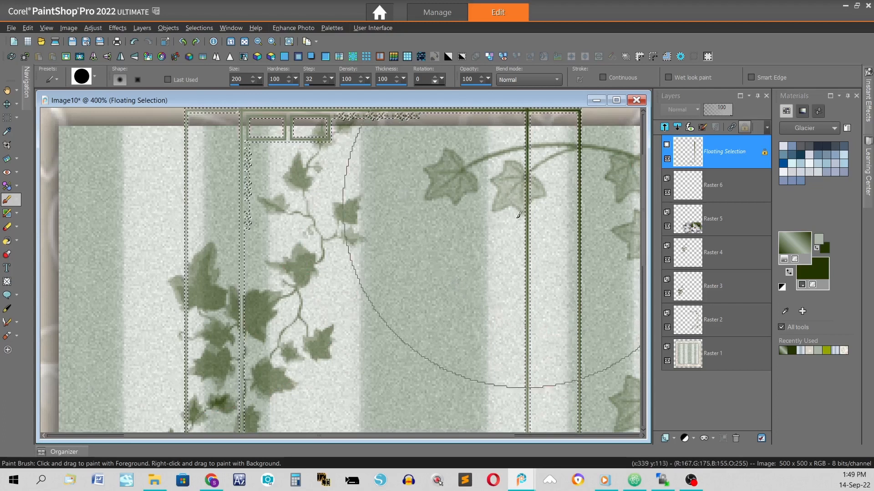
scroll(523, 291, "down", 4)
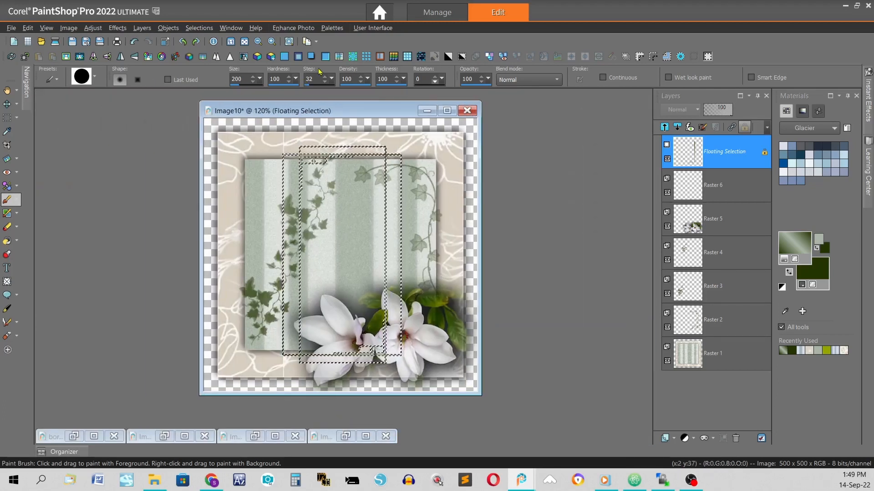
left_click(312, 57)
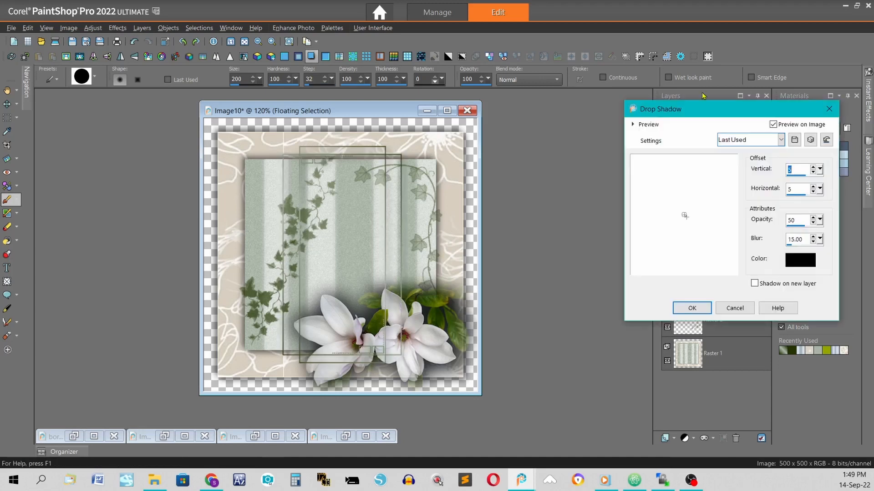
type("1")
key("Tab")
type("1")
key("Tab")
type("0")
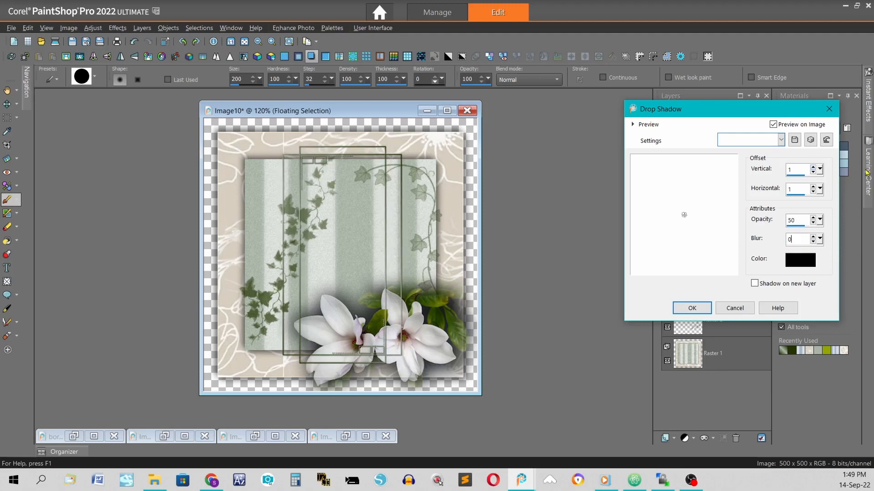
left_click(691, 309)
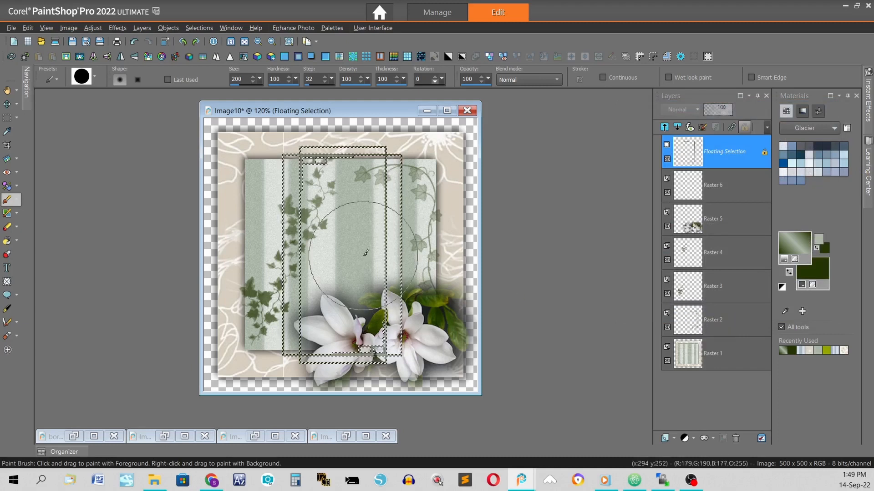
key("ctrl+d")
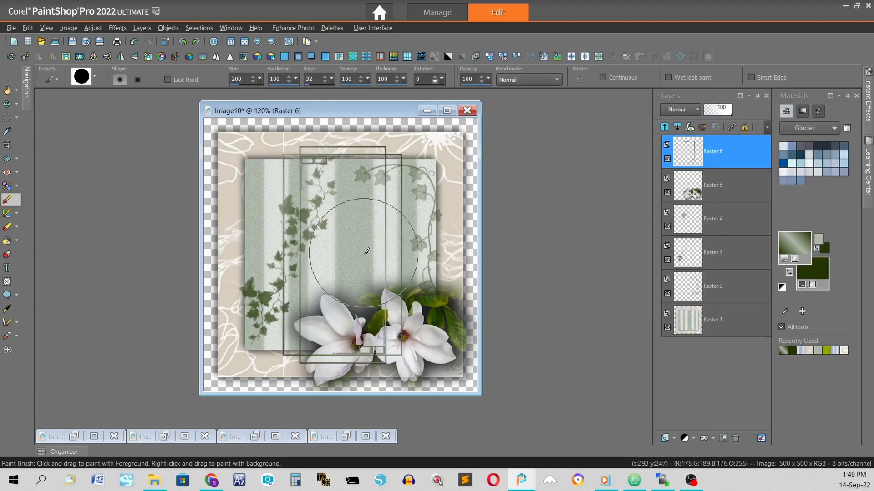
Move the floating border lines over the left half of the frame, around the ivy vine, and nudge them slightly upward.
left_click(7, 104)
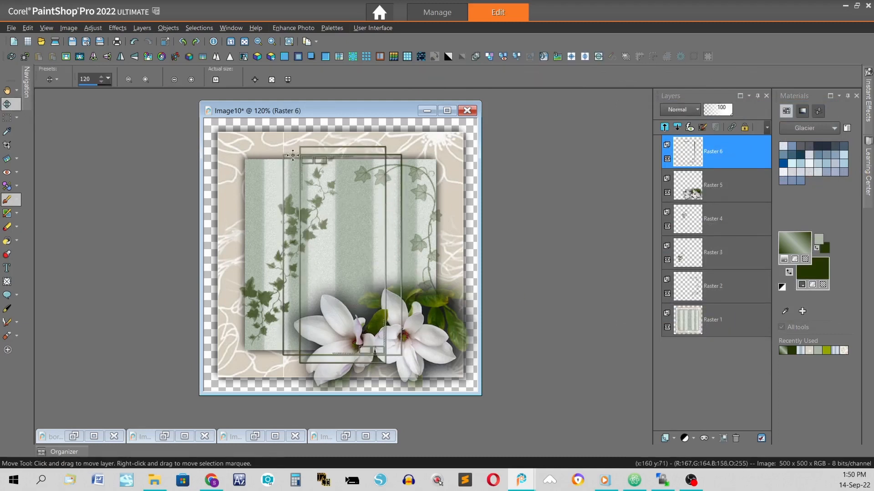
left_click_drag(306, 147, 247, 148)
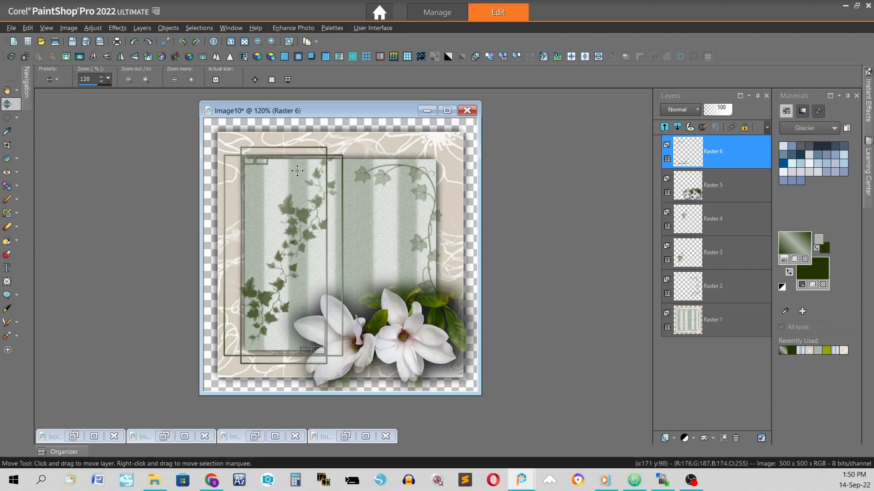
left_click_drag(318, 147, 319, 145)
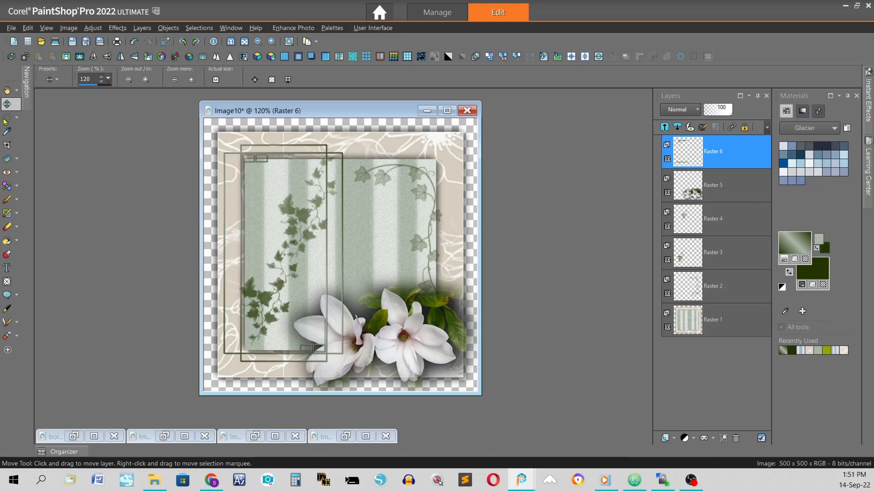
Select the four narrow strips between the overlapping line rectangles with the Magic Wand, adding each strip to the selection.
left_click(16, 120)
left_click(53, 144)
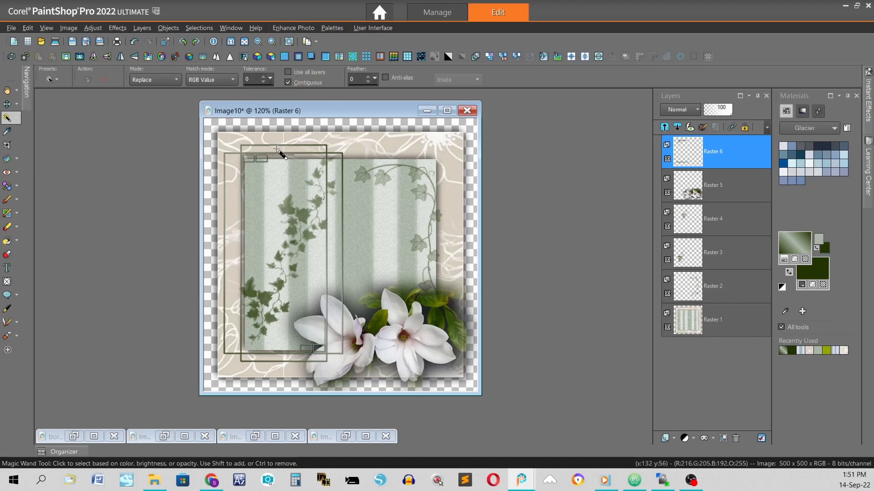
left_click(277, 149)
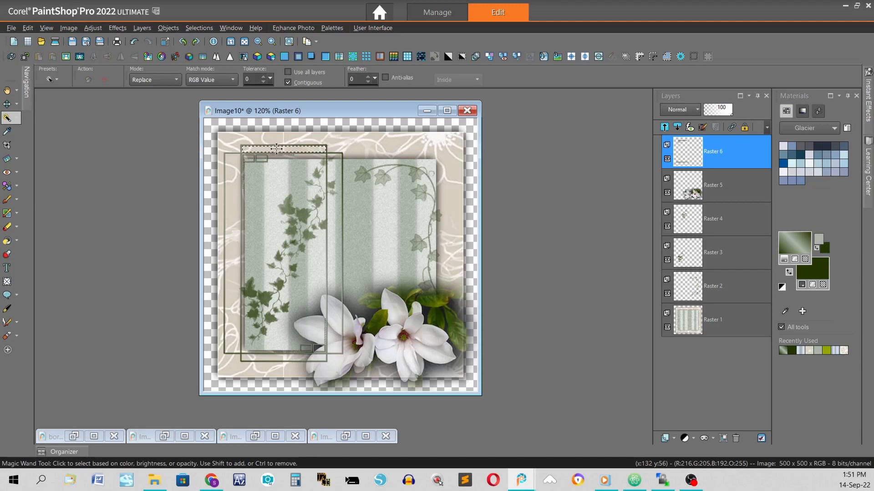
key("shift")
left_click(337, 210, "shift")
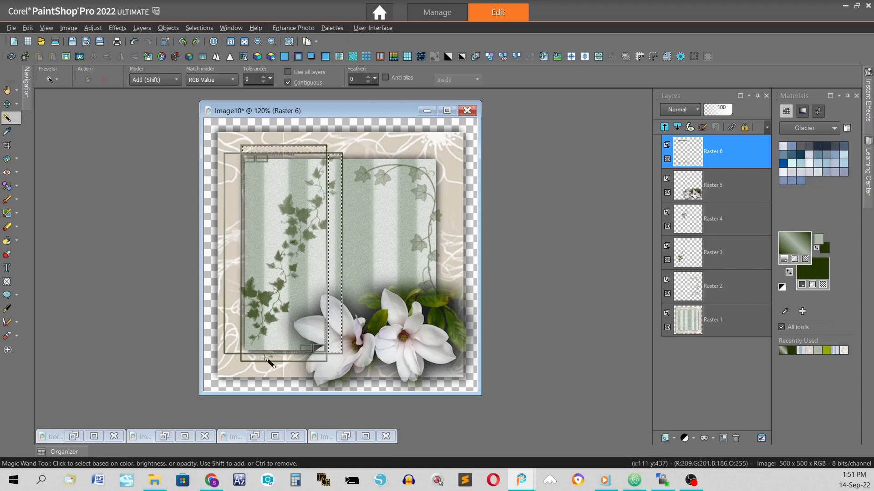
left_click(266, 358, "shift")
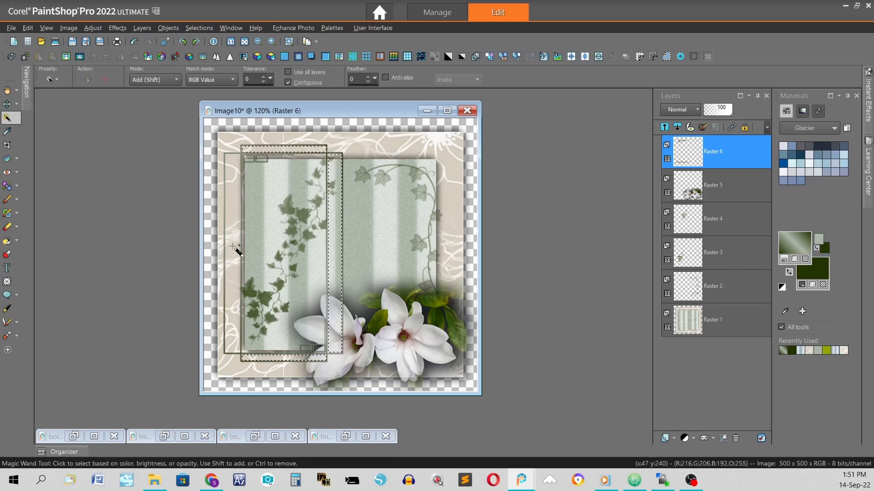
left_click(236, 248, "shift")
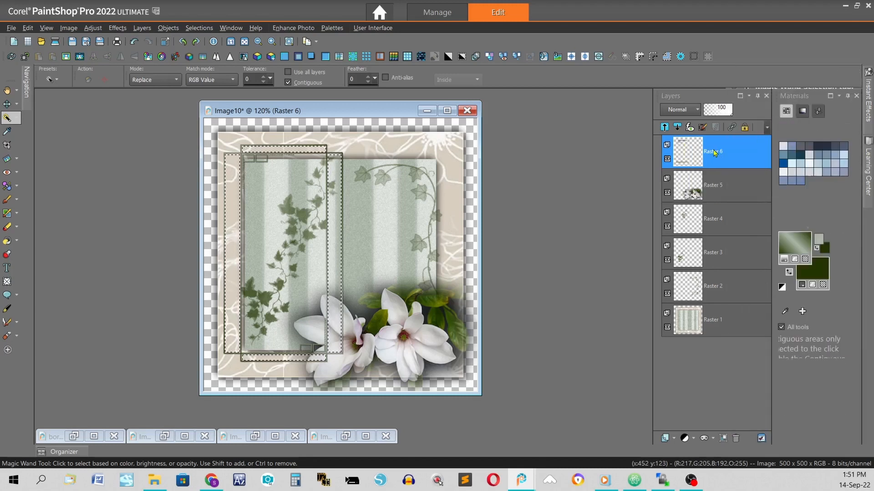
Promote the selected strips to a new layer, swap the materials, and flood fill the strips with the light grey-green background colour.
right_click(706, 150)
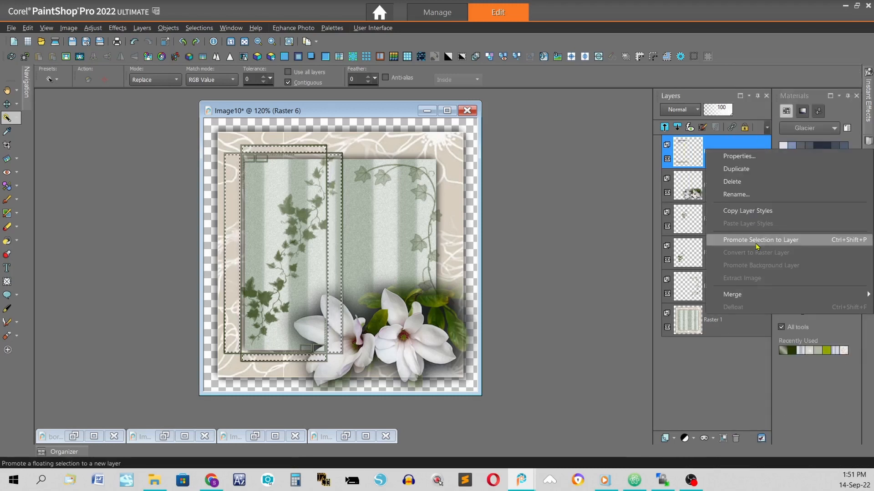
left_click(757, 241)
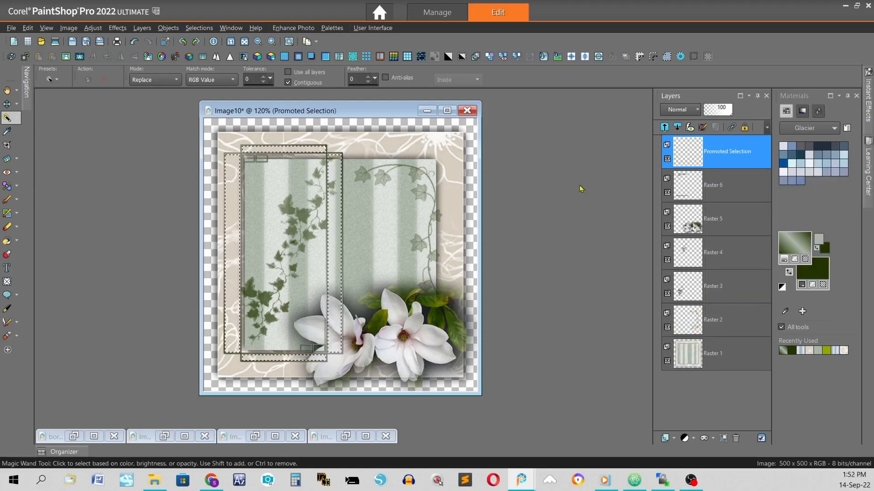
key("f")
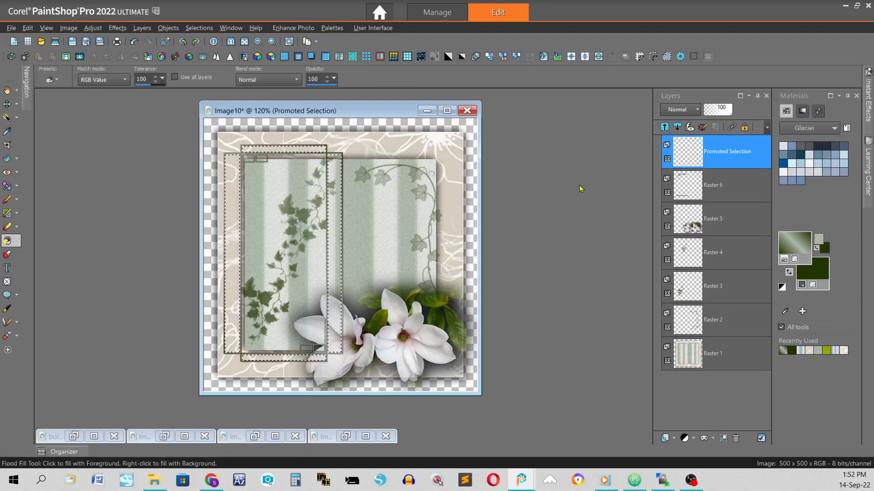
left_click(816, 250)
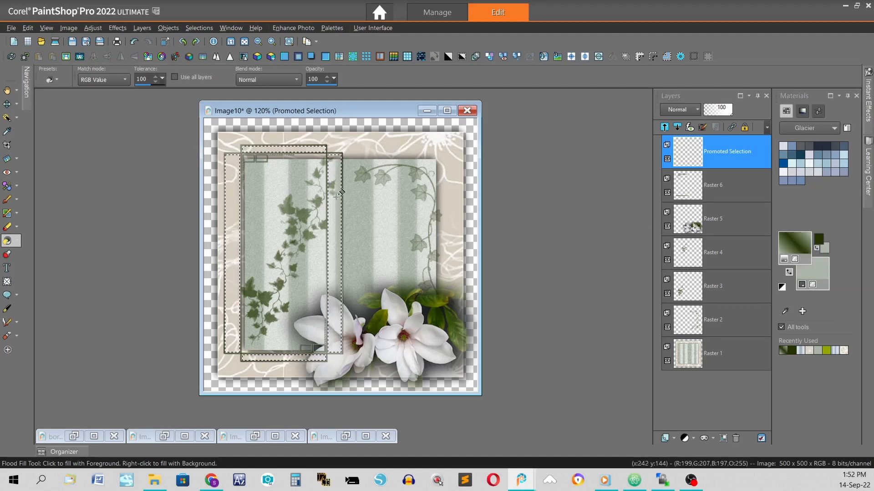
right_click(337, 196)
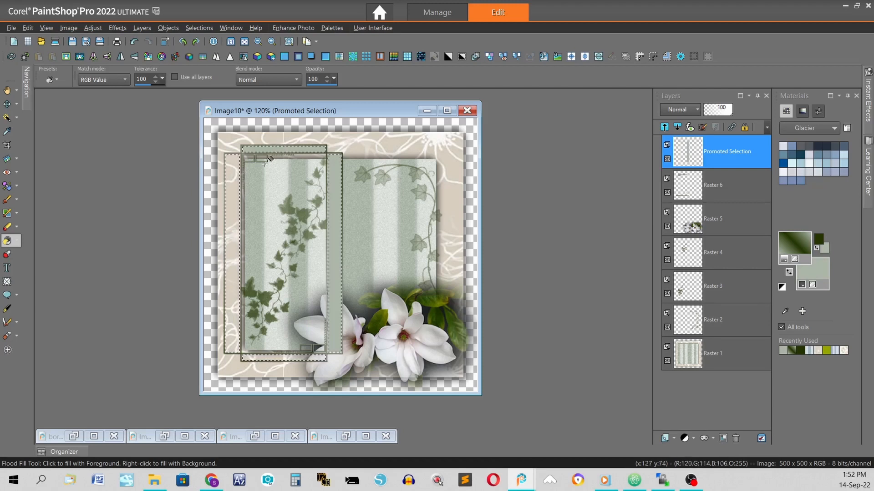
right_click(246, 233)
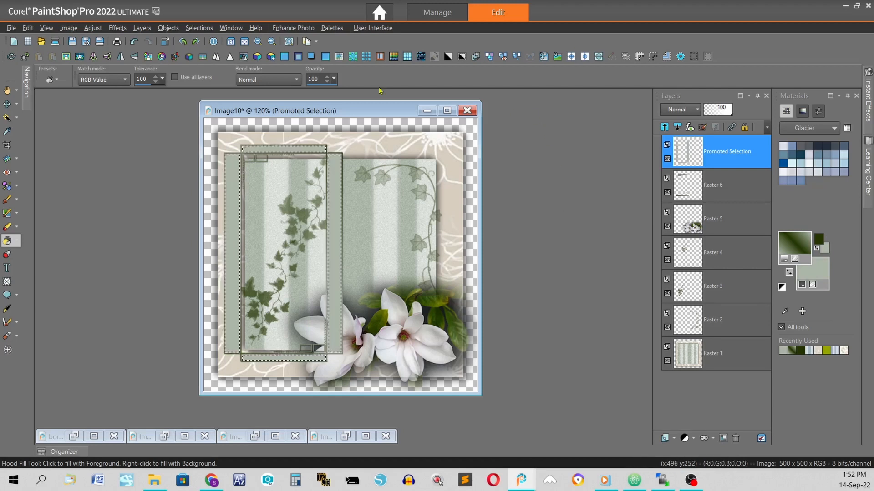
Apply a dark green Blinds effect to the strips with width 2, opacity 25, horizontal off and light from left/top, keeping the selection active.
left_click(380, 57)
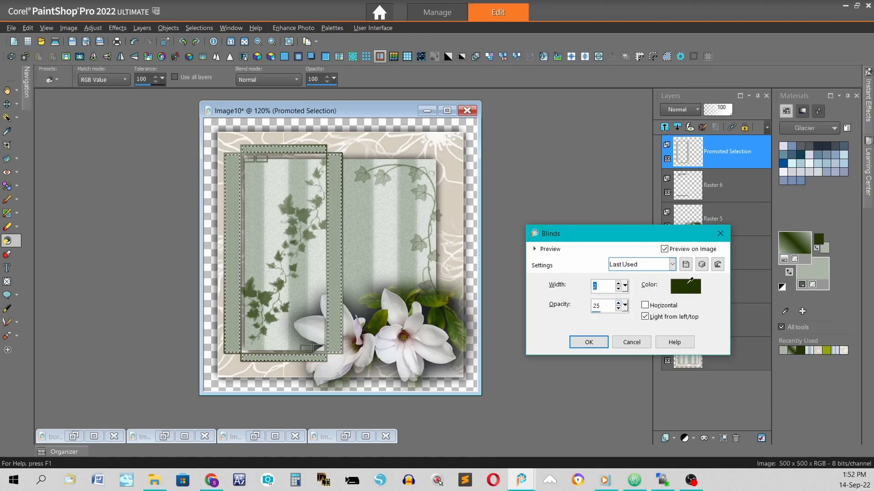
mouse_move(682, 281)
right_click(689, 281)
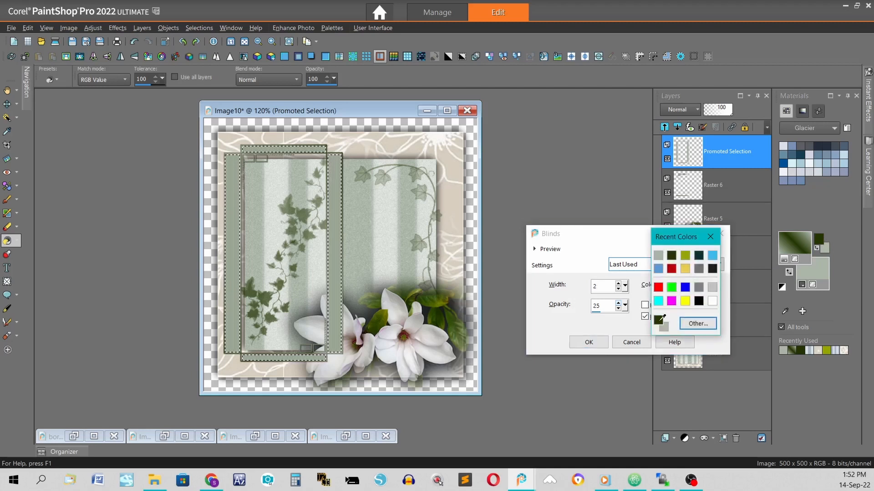
left_click(658, 319)
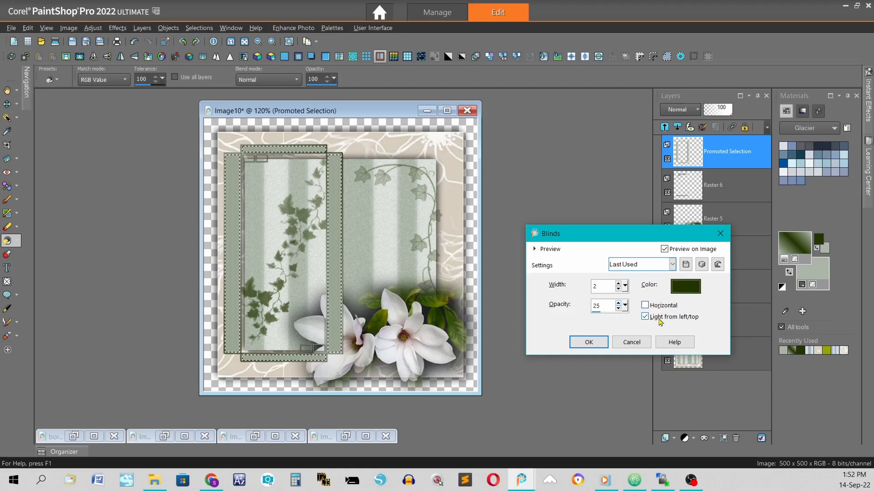
left_click(589, 342)
key("ctrl+d")
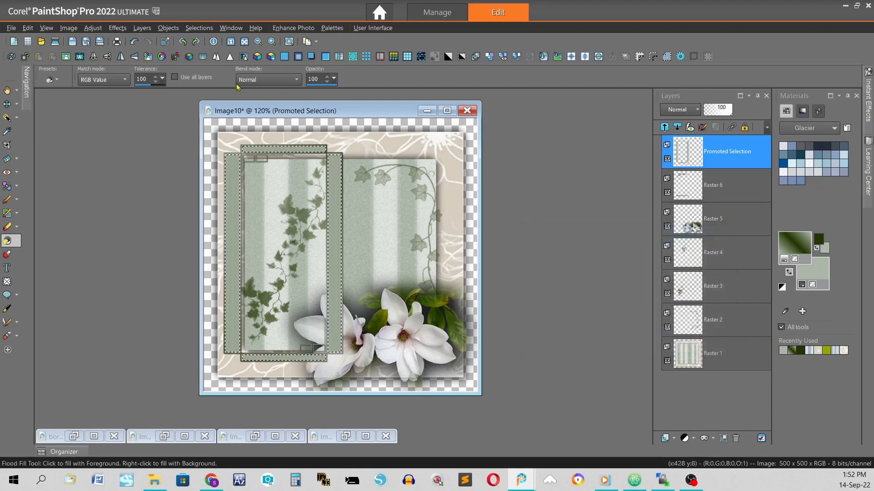
key("ctrl+z")
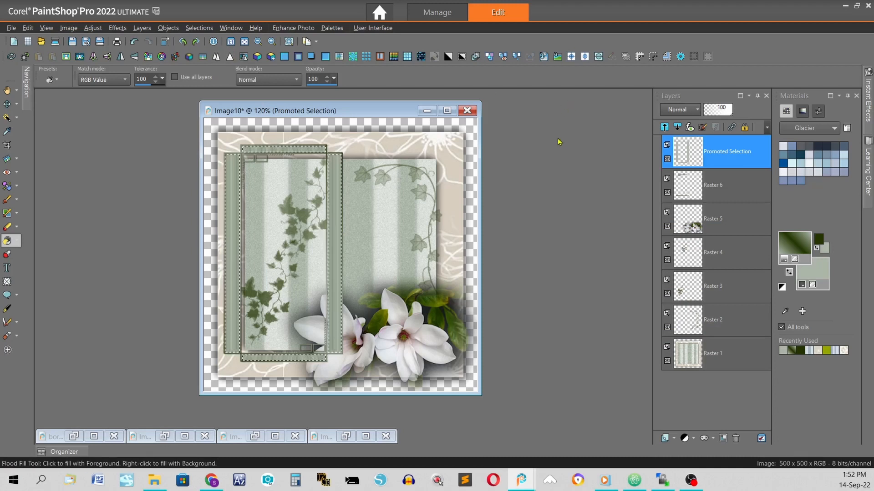
Set the Promoted Selection layer's opacity to 50 and deselect.
right_click(727, 156)
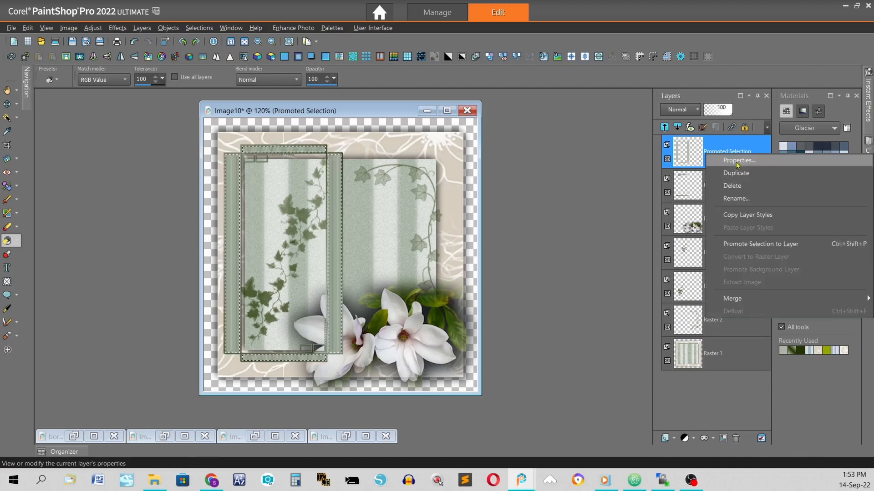
left_click(738, 161)
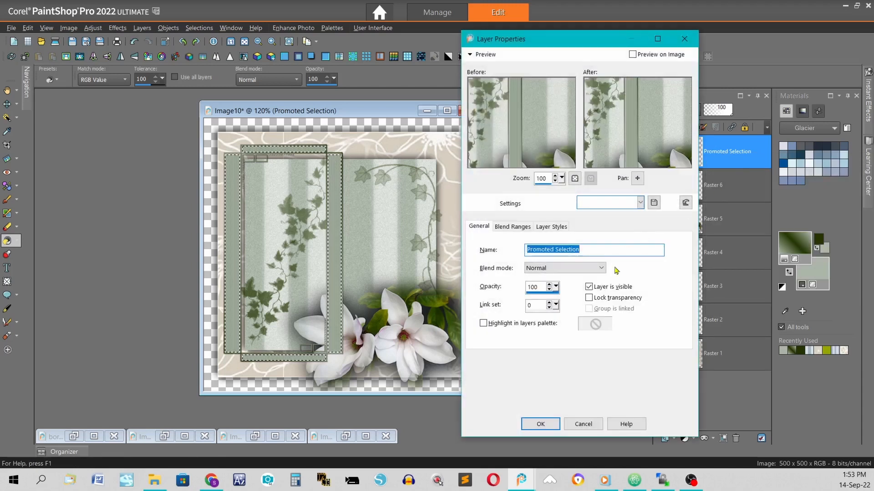
double_click(541, 288)
type("50")
key("Return")
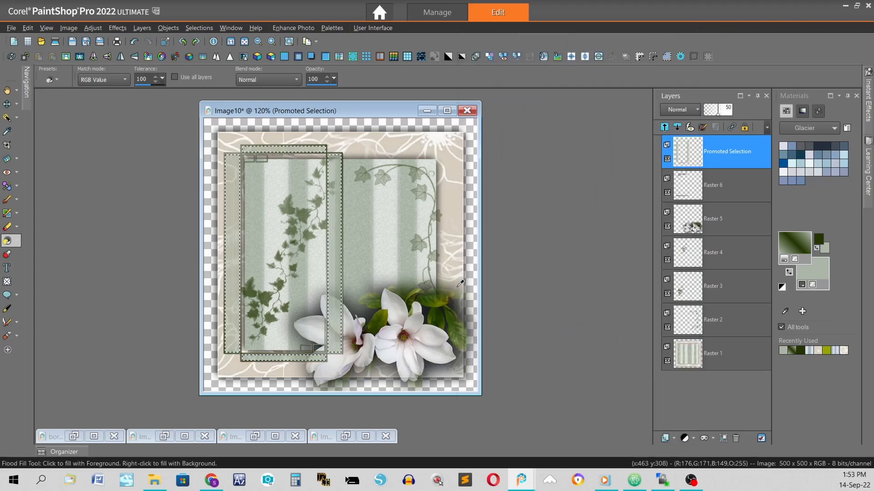
key("ctrl+d")
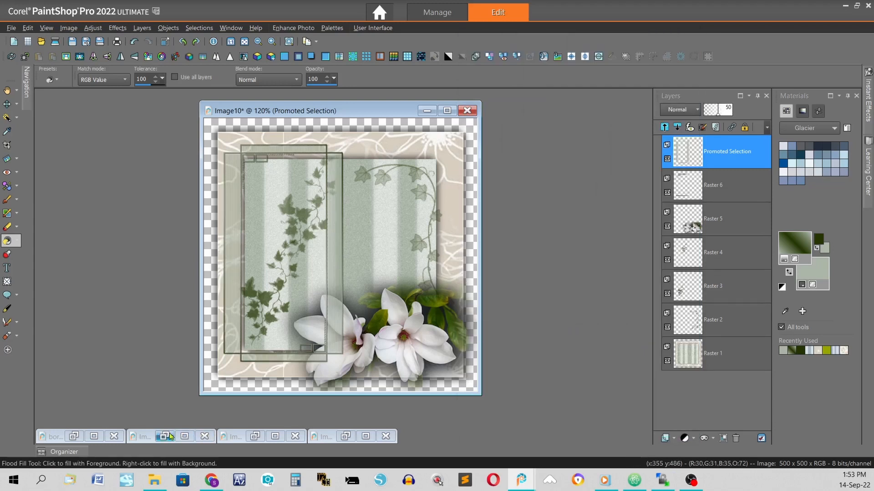
Open the minimized Image8, outline the white magnolia and its leaves with a feather 35 Freehand Selection, and copy it.
left_click(164, 436)
left_click_drag(240, 169, 140, 144)
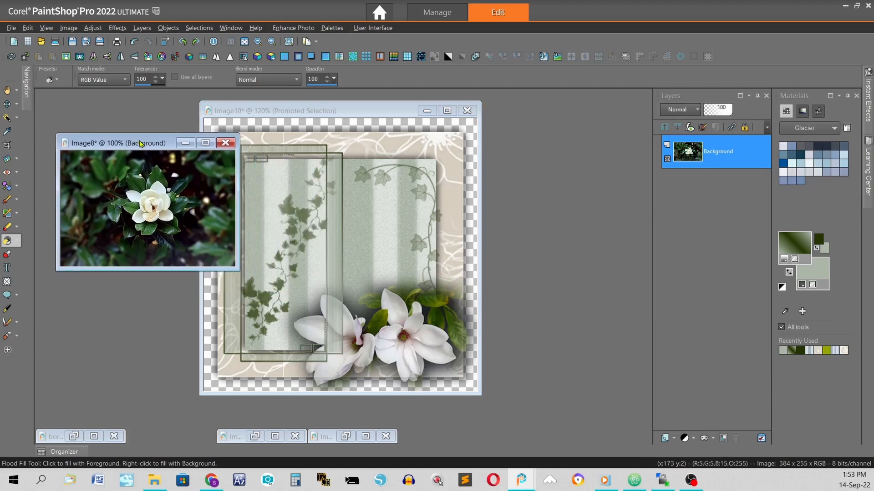
scroll(157, 136, "up", 3)
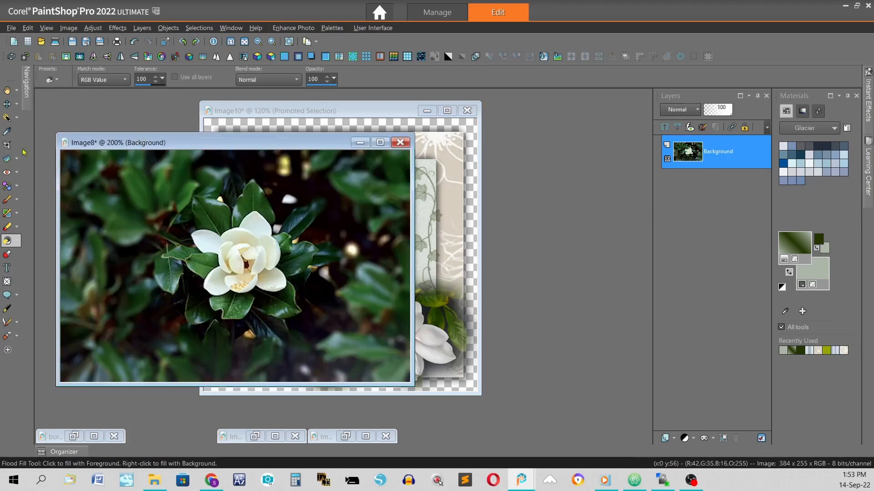
left_click(18, 119)
left_click(35, 132)
left_click(273, 78)
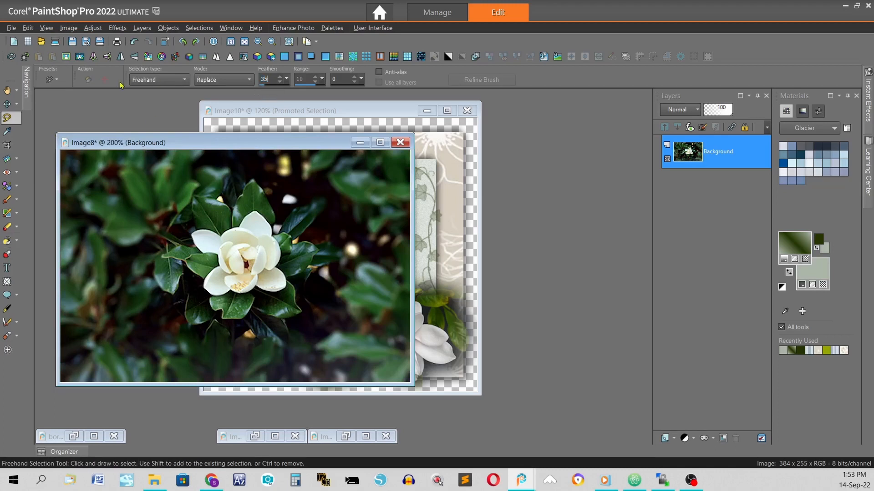
mouse_move(233, 205)
left_mouse_down()
mouse_move(258, 182)
mouse_move(316, 200)
mouse_move(302, 235)
mouse_move(316, 253)
mouse_move(342, 253)
mouse_move(330, 269)
mouse_move(295, 285)
mouse_move(295, 307)
mouse_move(260, 309)
mouse_move(256, 324)
mouse_move(208, 301)
mouse_move(190, 325)
mouse_move(161, 243)
mouse_move(195, 192)
mouse_move(227, 202)
left_mouse_up()
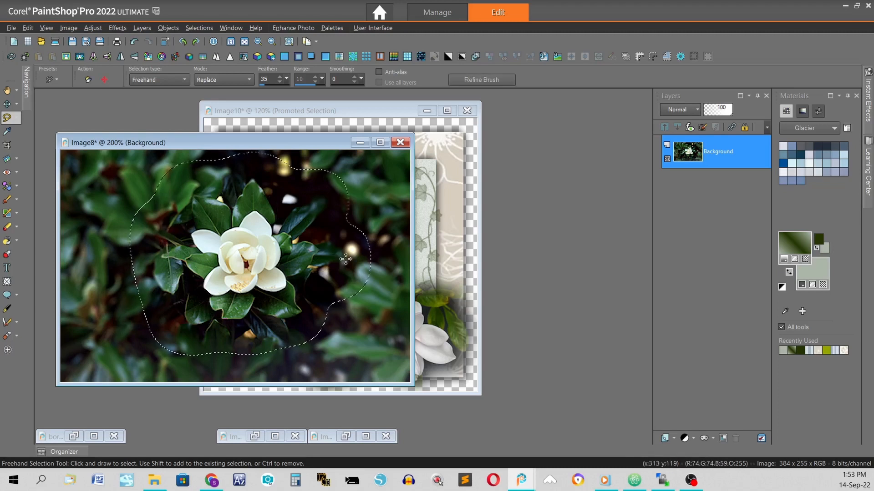
key("ctrl")
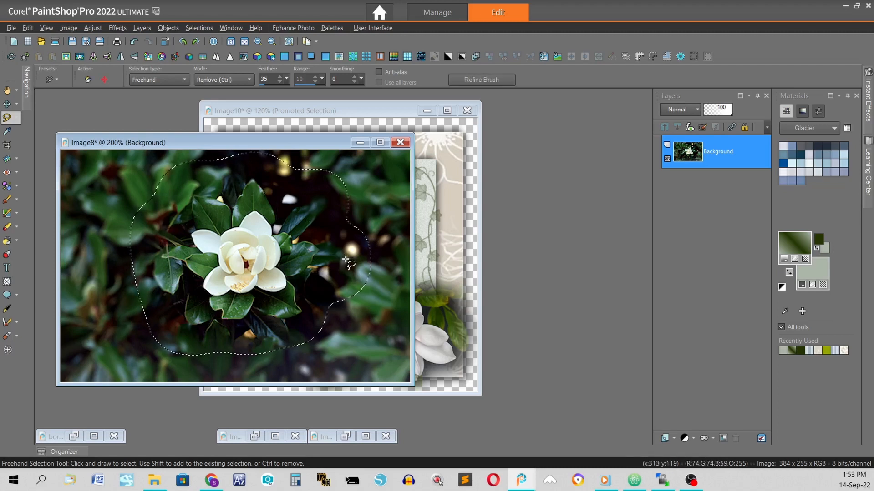
Paste the copied magnolia into Image10 as a new layer and move it to the frame's upper-left corner.
right_click(305, 110)
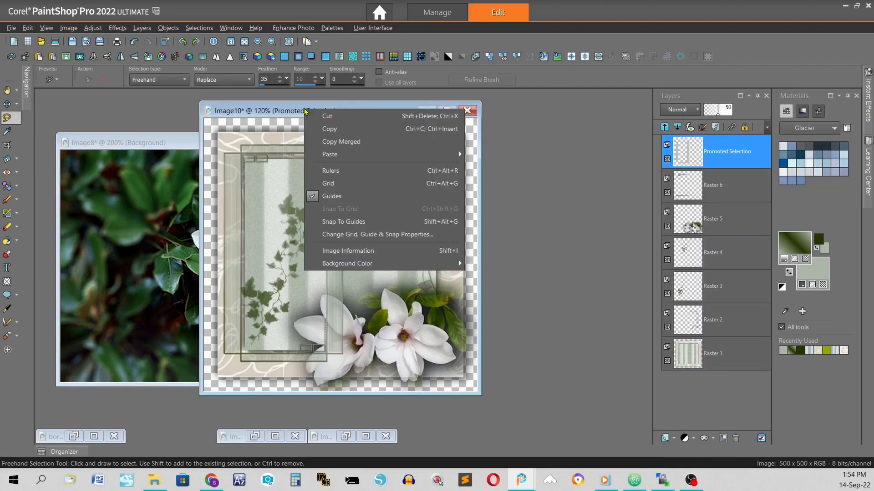
mouse_move(339, 154)
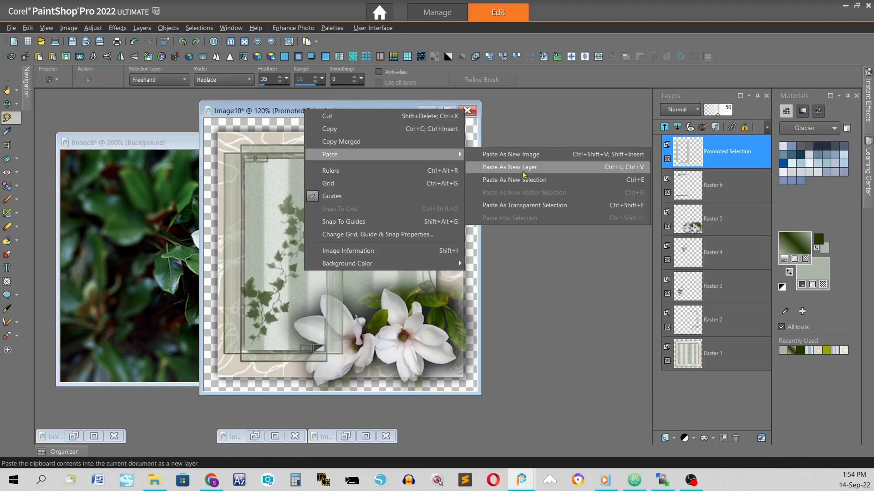
left_click(524, 175)
left_click(6, 103)
left_click_drag(333, 251, 277, 177)
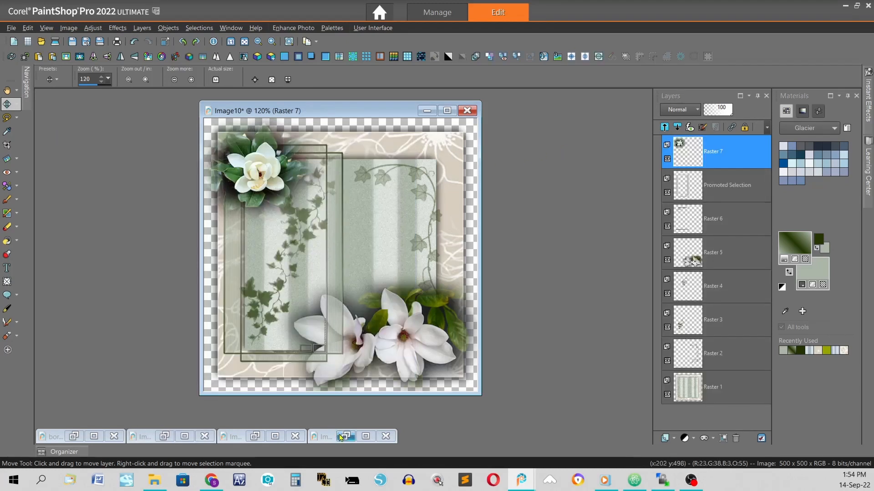
Open the minimized Image7, outline its white magnolia with a feathered Freehand Selection, and copy it.
left_click(345, 436)
left_click_drag(160, 214, 114, 175)
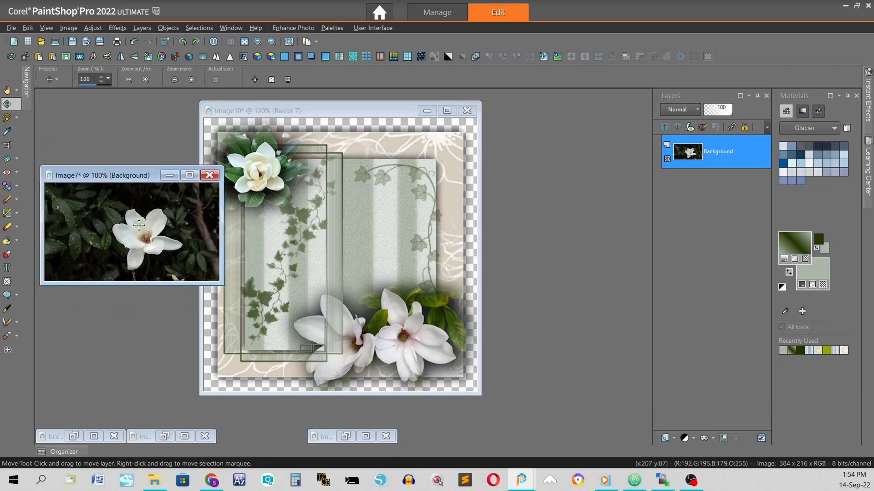
left_click(7, 117)
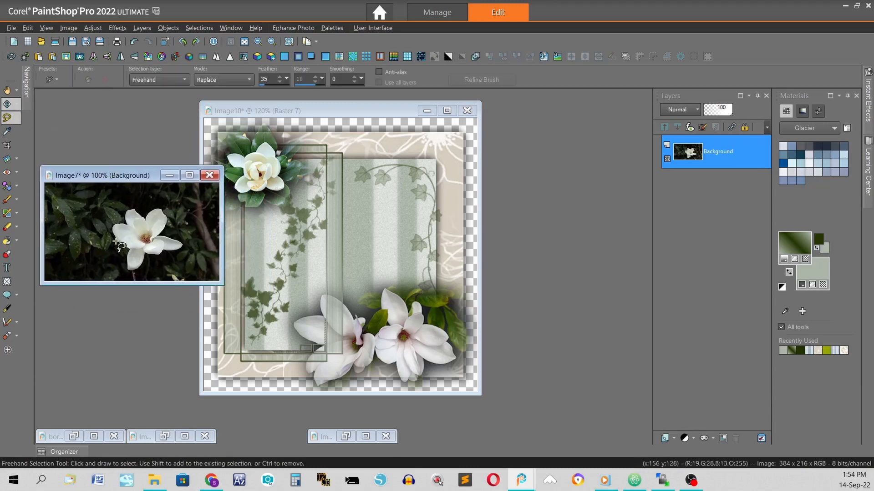
scroll(116, 244, "up", 2)
mouse_move(224, 262)
left_mouse_down()
mouse_move(234, 231)
mouse_move(223, 219)
mouse_move(194, 228)
mouse_move(179, 218)
mouse_move(160, 239)
mouse_move(144, 241)
mouse_move(141, 254)
mouse_move(163, 280)
mouse_move(163, 305)
mouse_move(181, 318)
mouse_move(214, 296)
left_mouse_up()
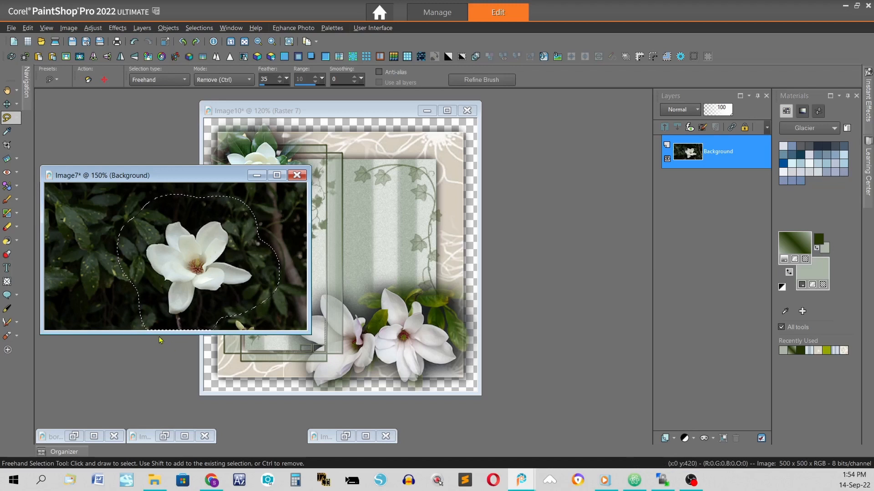
Paste the magnolia copied from Image7 into Image10 as a new layer.
left_click(337, 111)
right_click(336, 114)
mouse_move(455, 158)
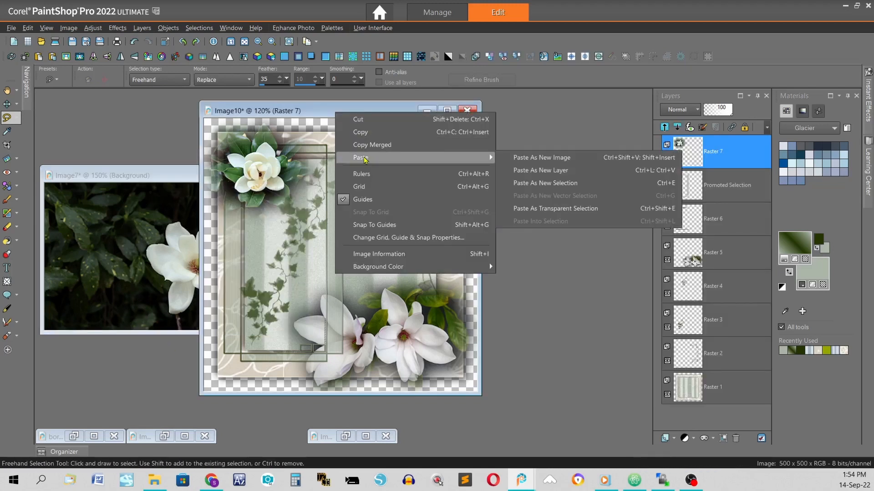
left_click(551, 170)
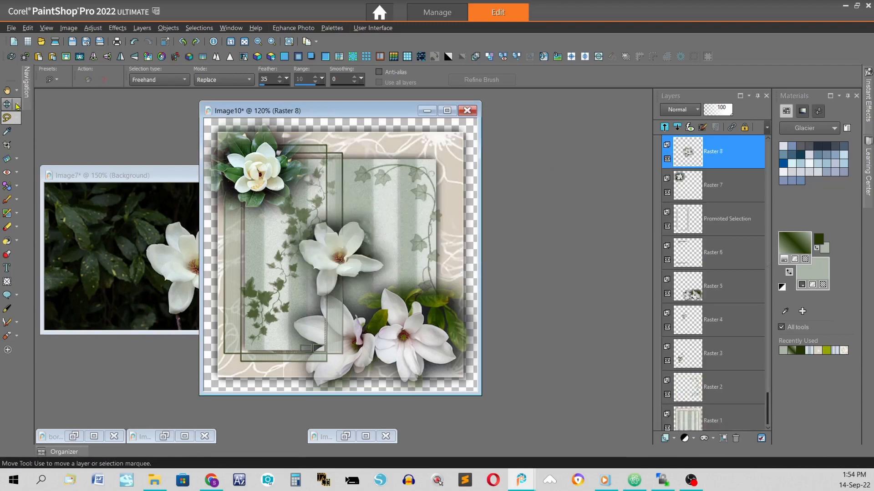
Move the pasted magnolia just above the lower-right flowers and place its layer directly below Raster 5.
key("m")
left_click_drag(351, 255, 439, 263)
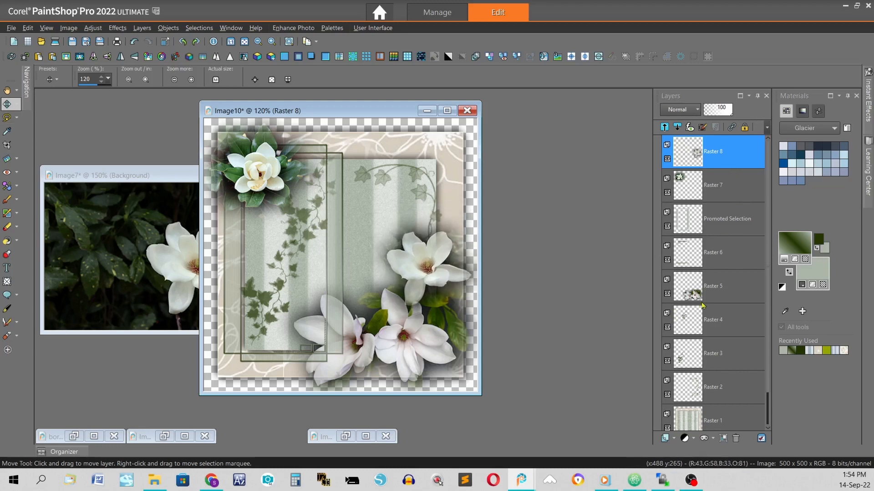
mouse_move(709, 299)
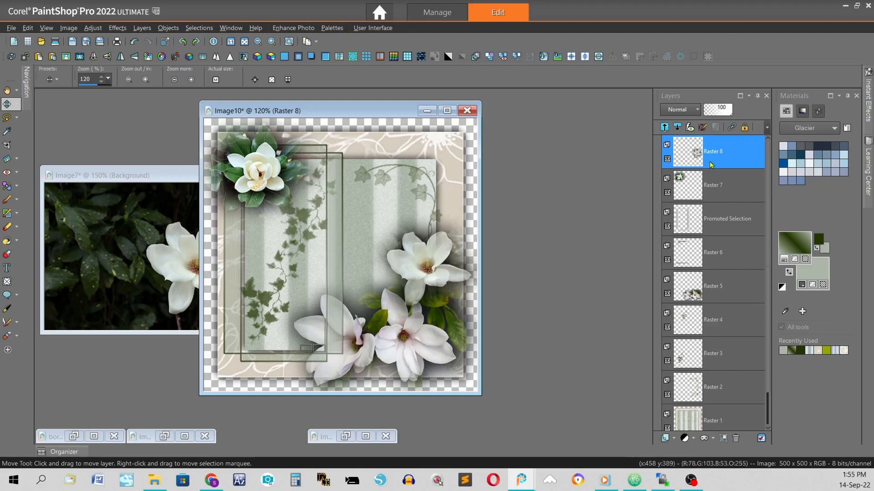
left_click_drag(716, 155, 718, 307)
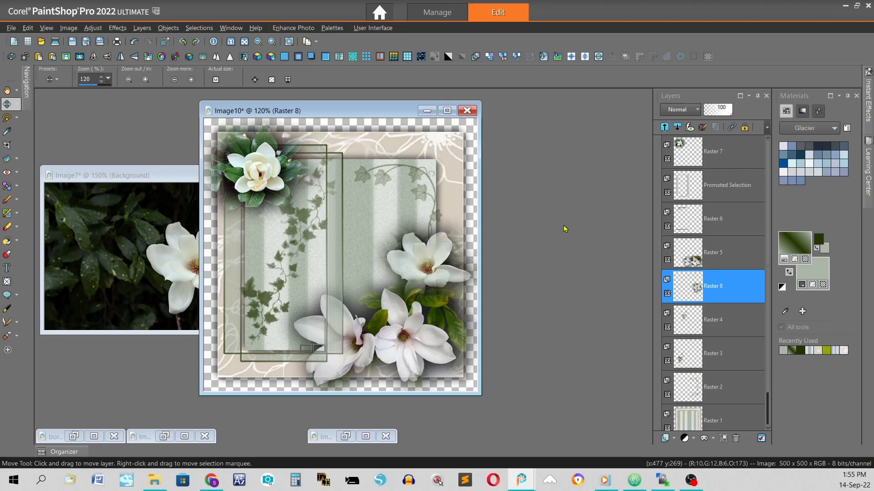
Merge Image10's visible layers into a single layer and minimize Image7.
left_click(503, 56)
left_click(142, 27)
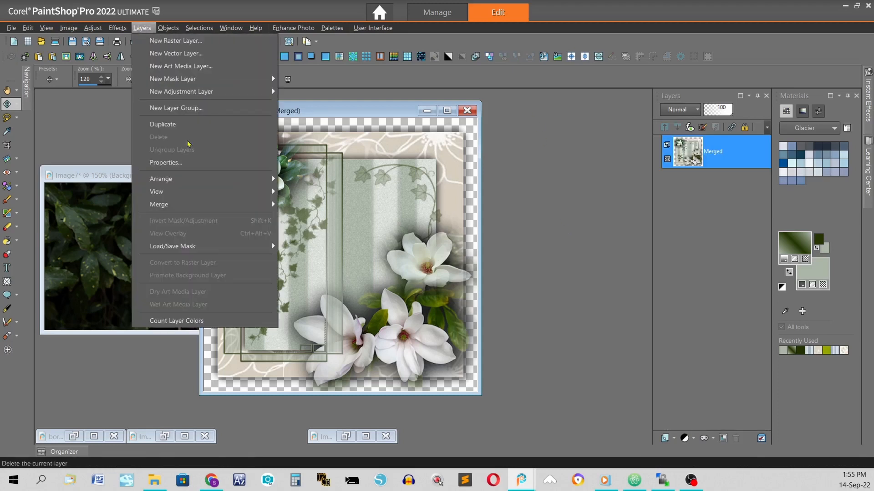
mouse_move(180, 204)
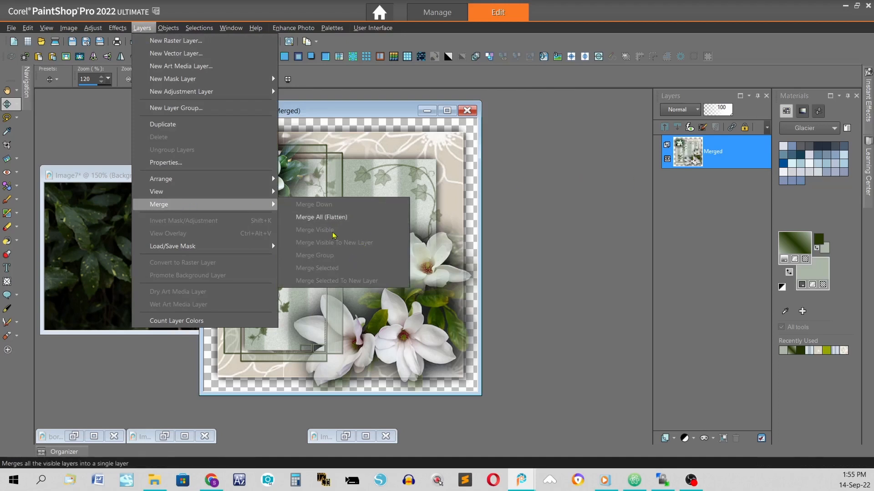
left_click(530, 185)
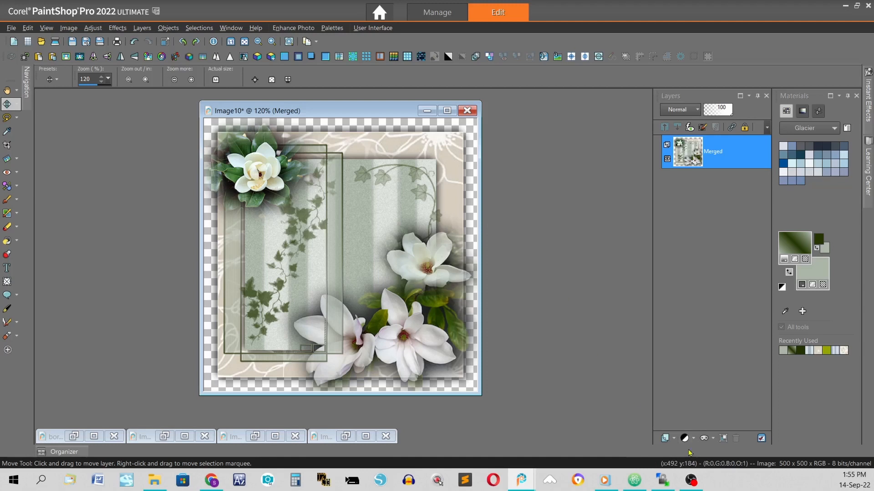
Add a new raster layer above the merged image, select the entire canvas and contract the selection to leave a narrow outer margin.
left_click(665, 438)
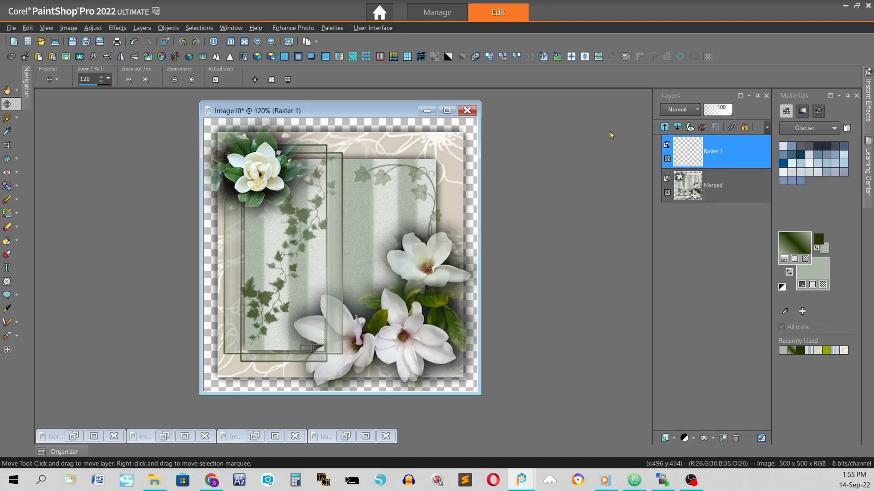
left_click(626, 57)
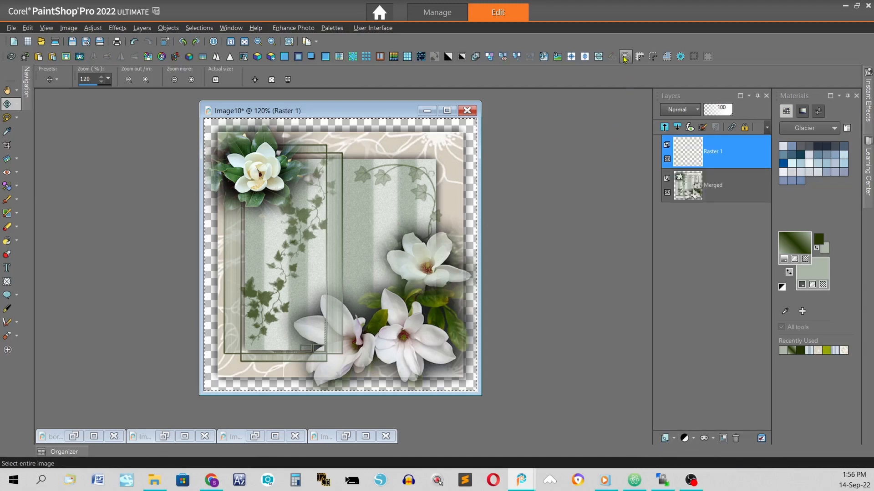
left_click(654, 58)
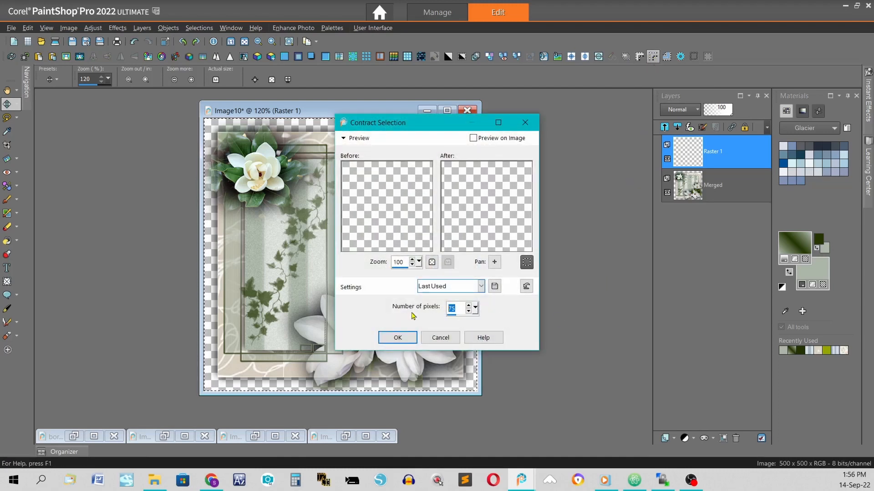
left_click(397, 339)
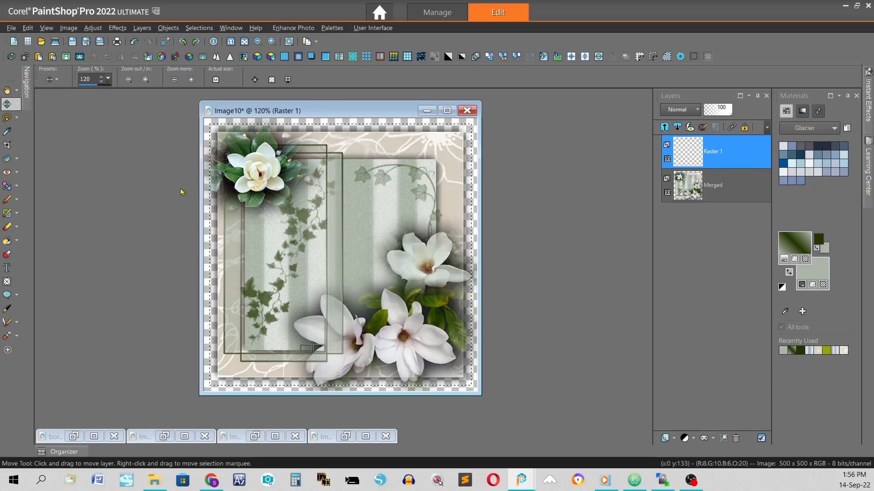
left_click(199, 28)
mouse_move(218, 112)
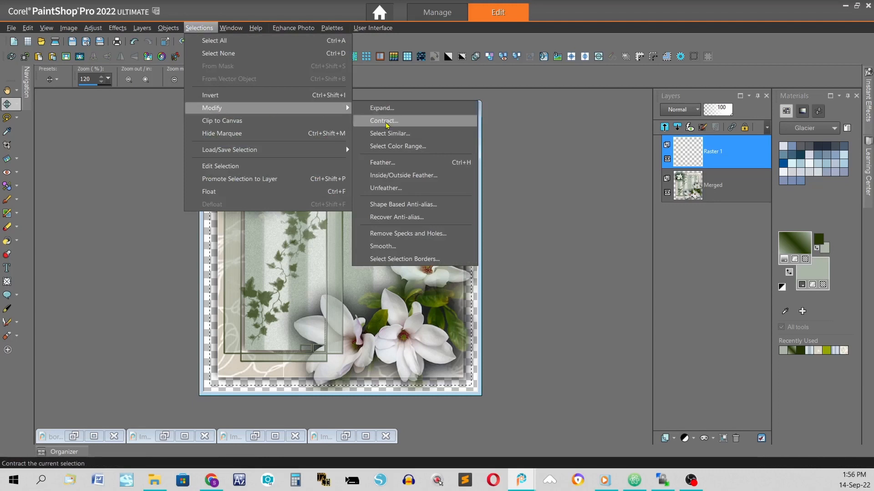
left_click(553, 146)
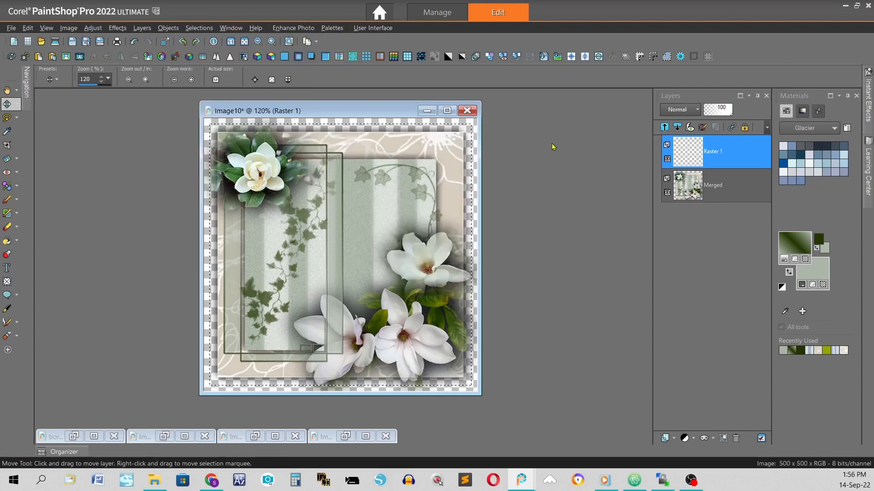
Invert the selection and flood fill the narrow outer border with the dark green foreground gradient.
left_click(462, 57)
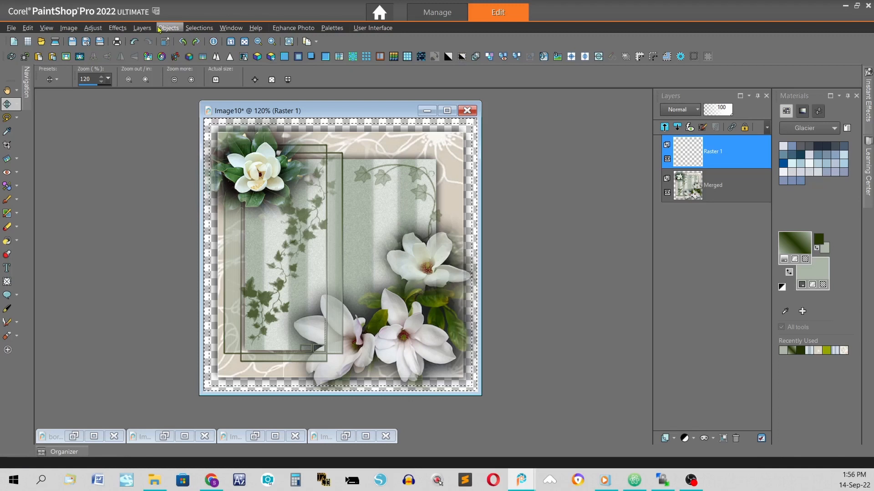
left_click(199, 28)
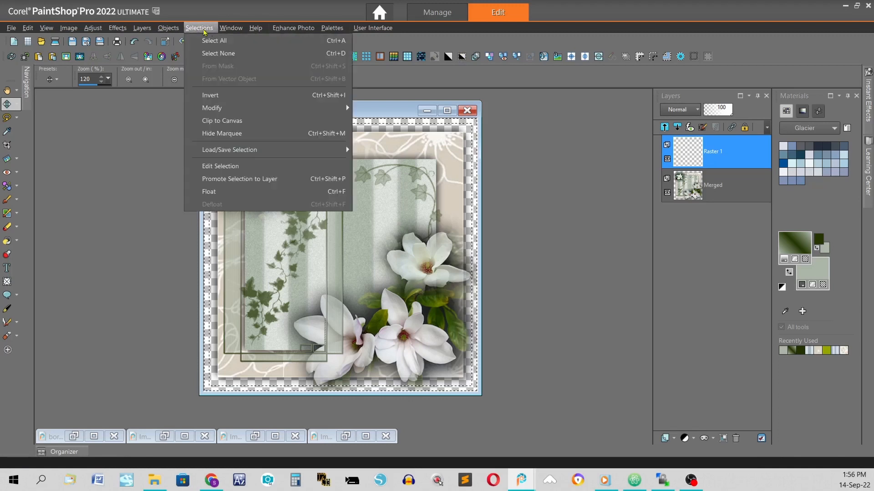
left_click(229, 102)
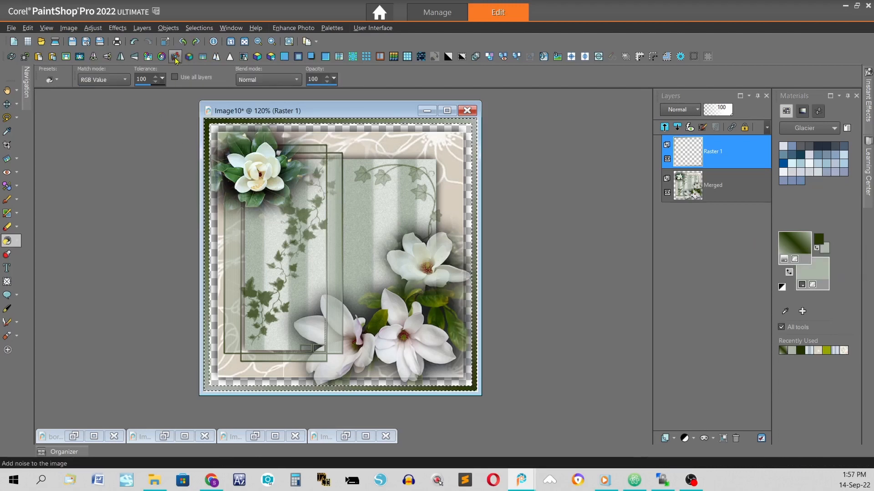
Add 10% monochrome Gaussian noise to the green border and apply dark green Blinds at opacity 25 with light from left/top.
left_click(175, 58)
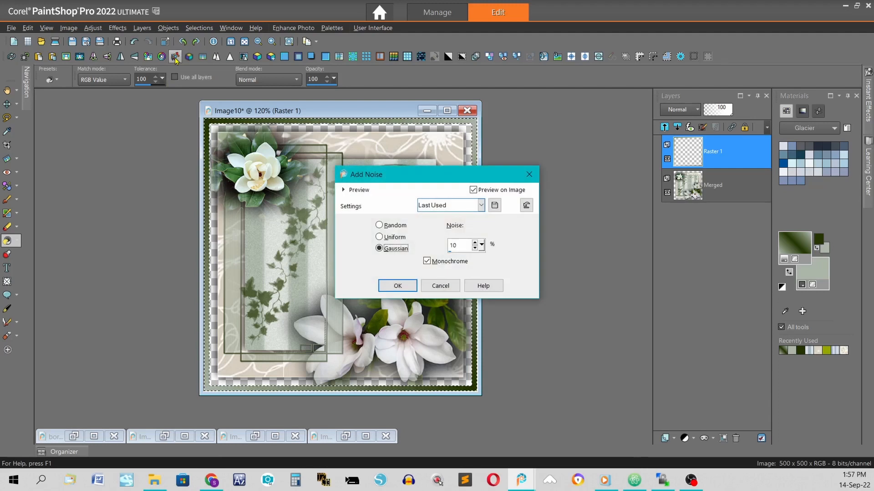
left_click(396, 286)
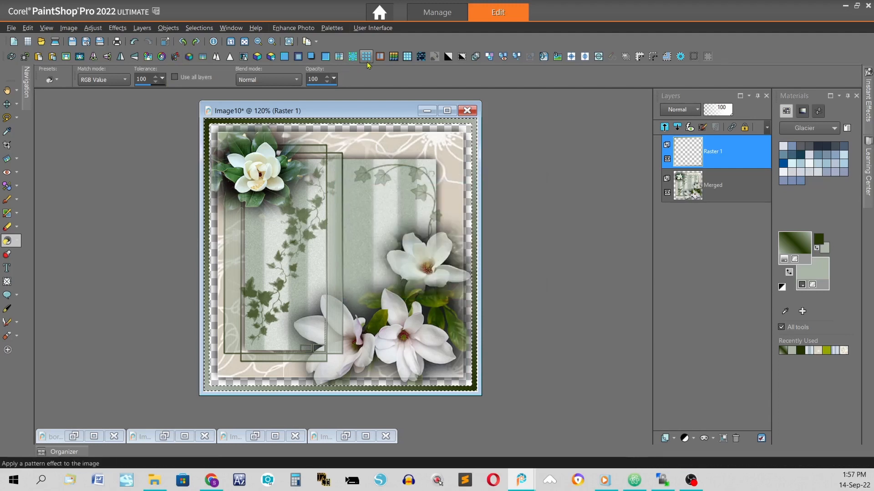
left_click(383, 55)
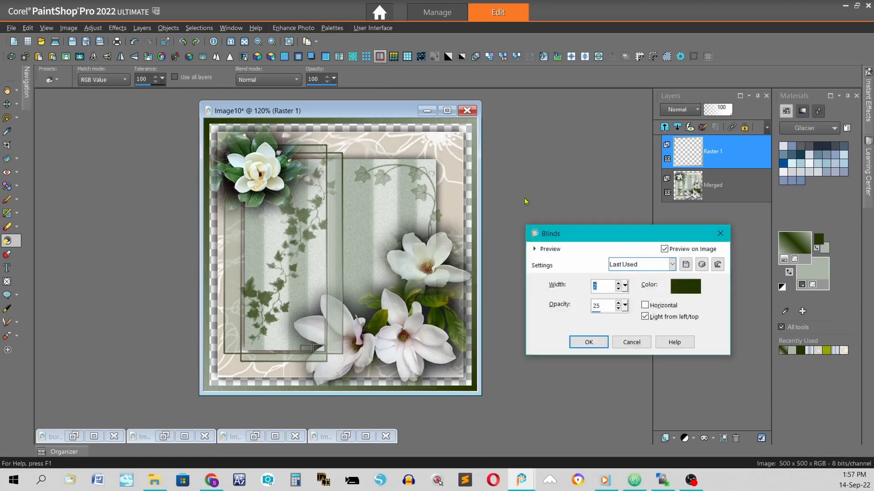
left_click(587, 343)
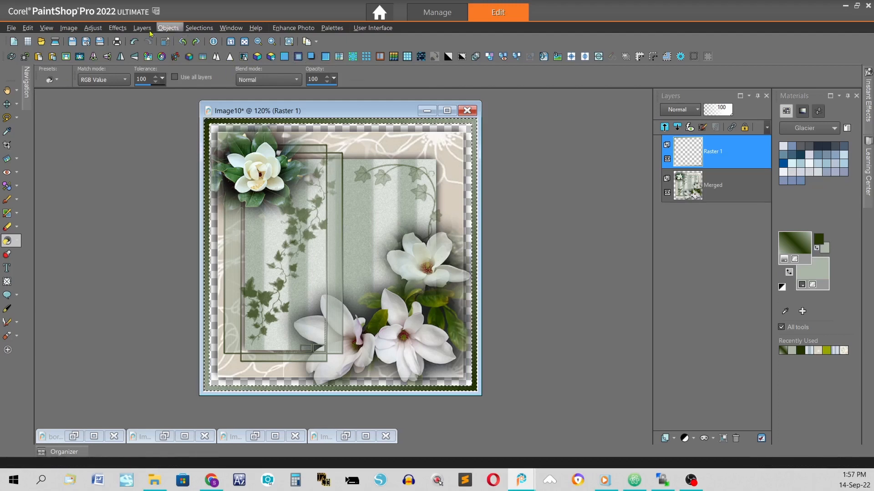
Apply an Inner Bevel to the green border with bevel shape 2, width 35, smoothness 15, depth 3, ambience 5, angle 315, intensity 50 and elevation 30.
left_click(117, 28)
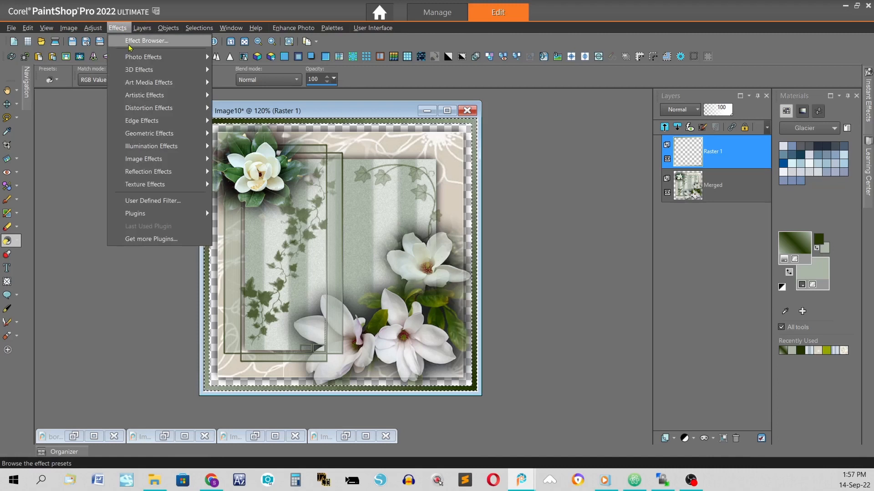
mouse_move(150, 69)
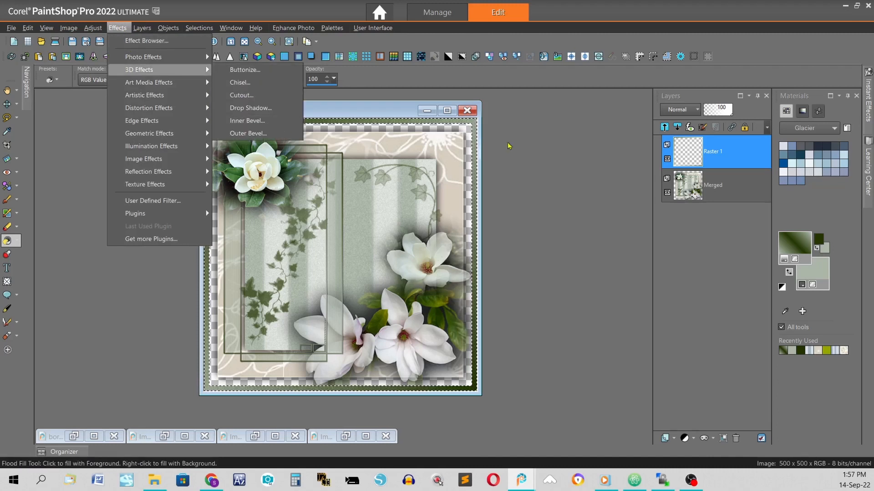
left_click(247, 120)
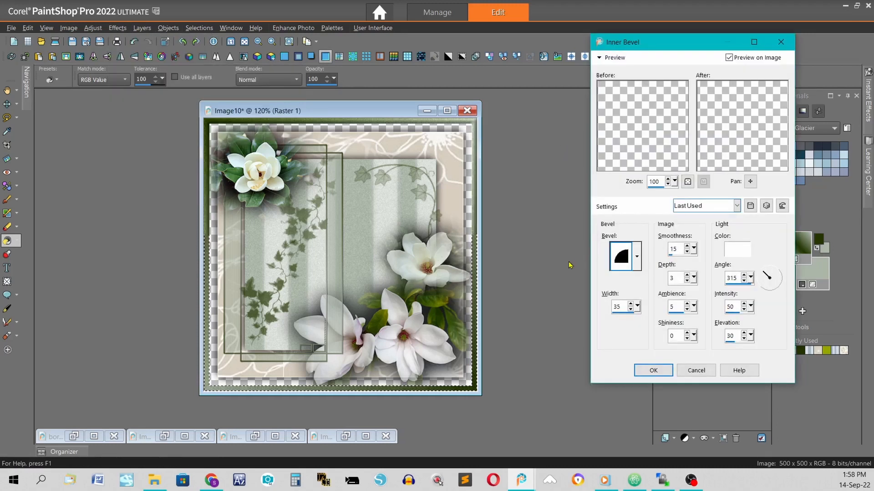
left_click(637, 256)
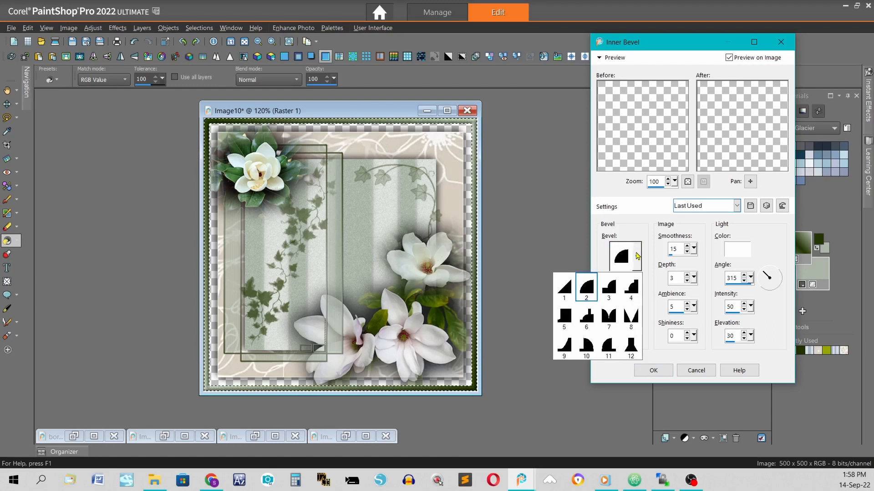
left_click(623, 328)
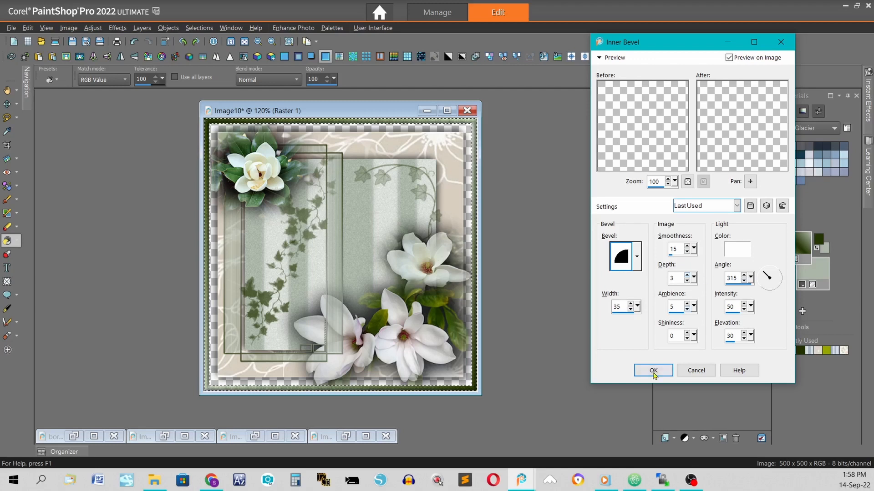
left_click(653, 371)
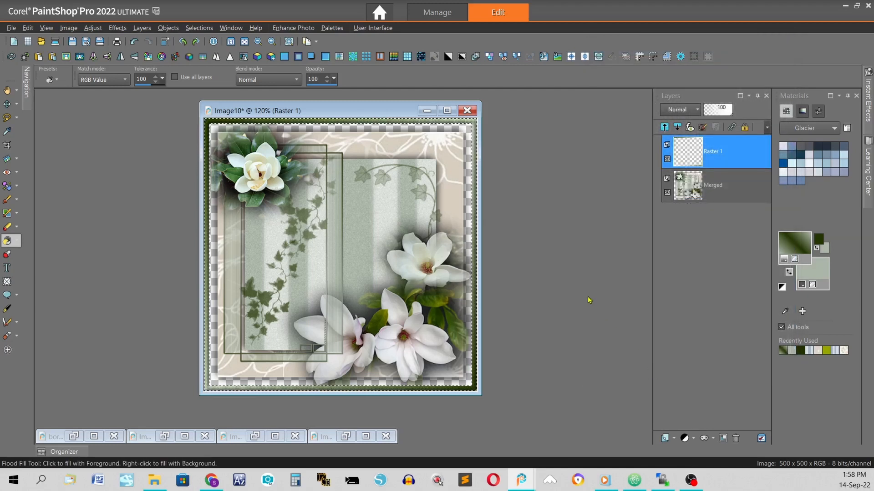
Invert the selection and apply a black Cutout with vertical and horizontal offsets 3, opacity 50 and blur 10 inside the border.
left_click(462, 56)
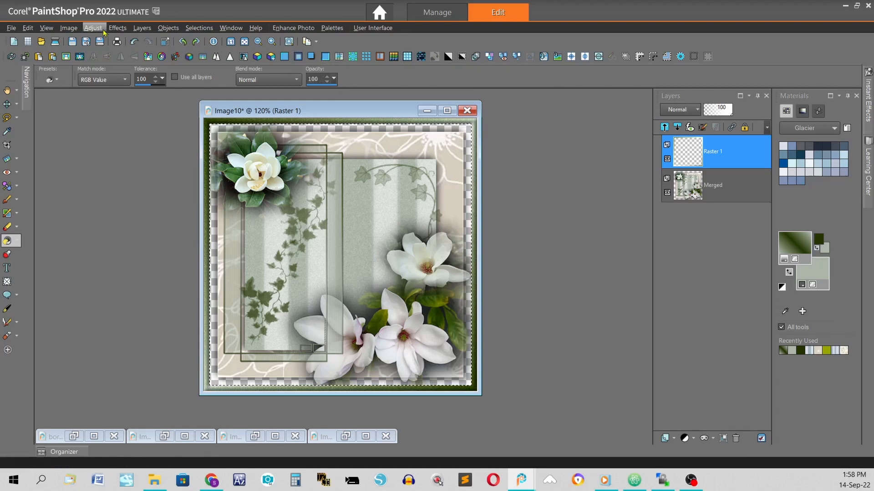
mouse_move(139, 70)
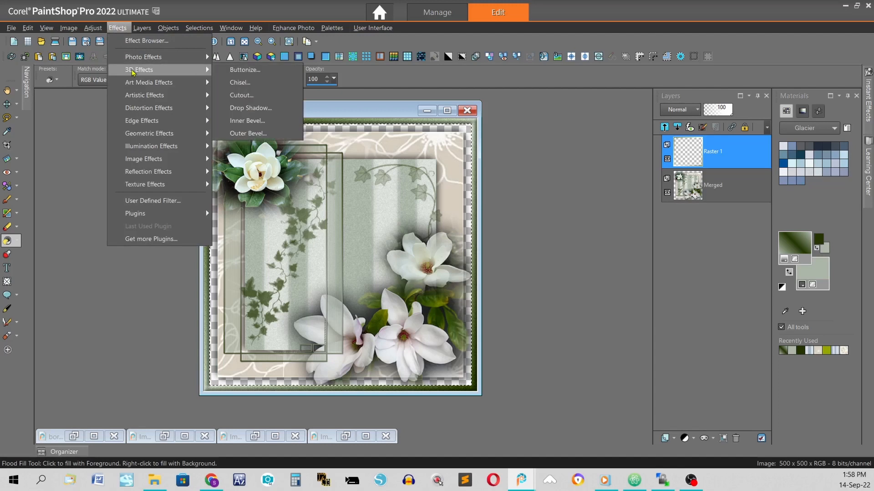
left_click(241, 95)
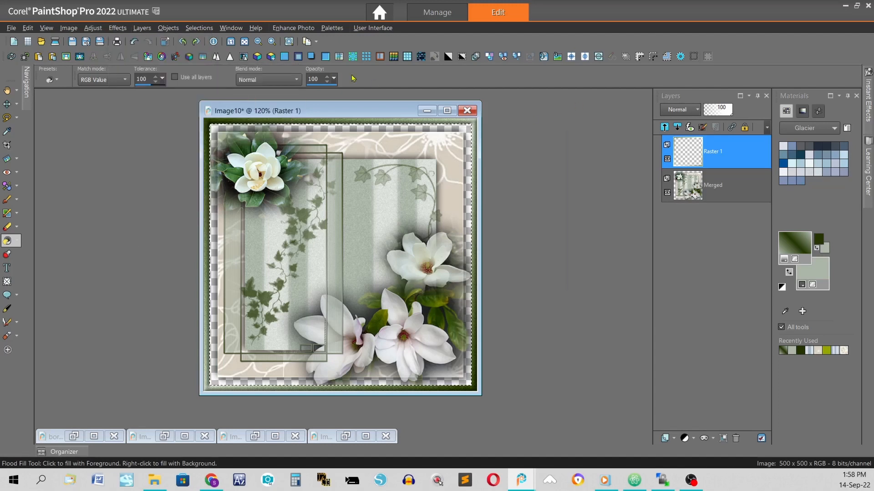
type("3")
key("Tab")
type("3")
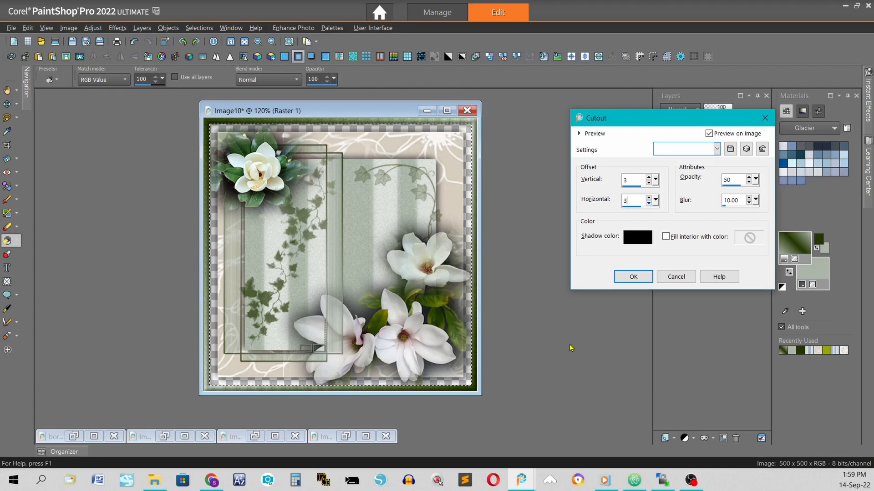
key("Return")
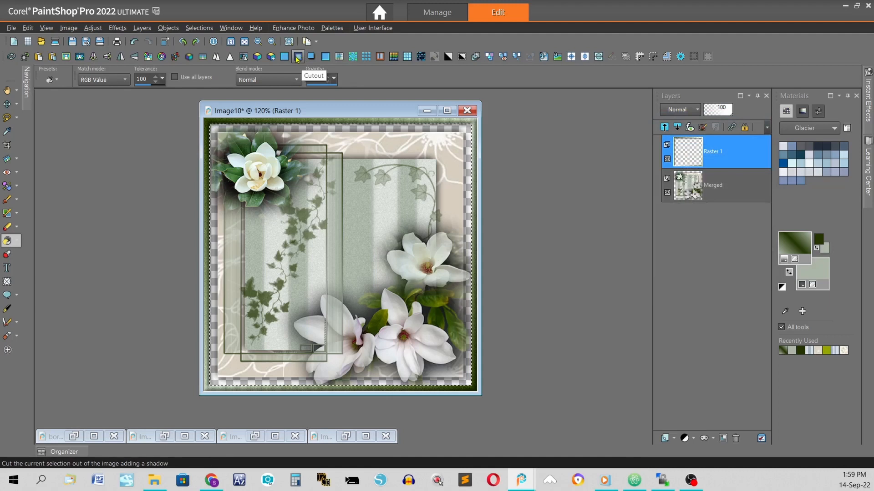
Apply a second black Cutout inside the border with vertical and horizontal offsets -3, opacity 50 and blur 10, and clear the selection.
left_click(298, 57)
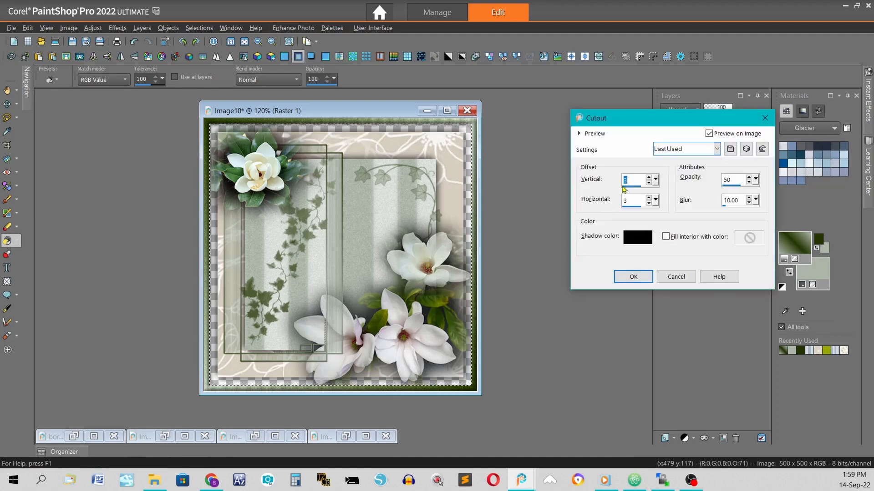
type("-3")
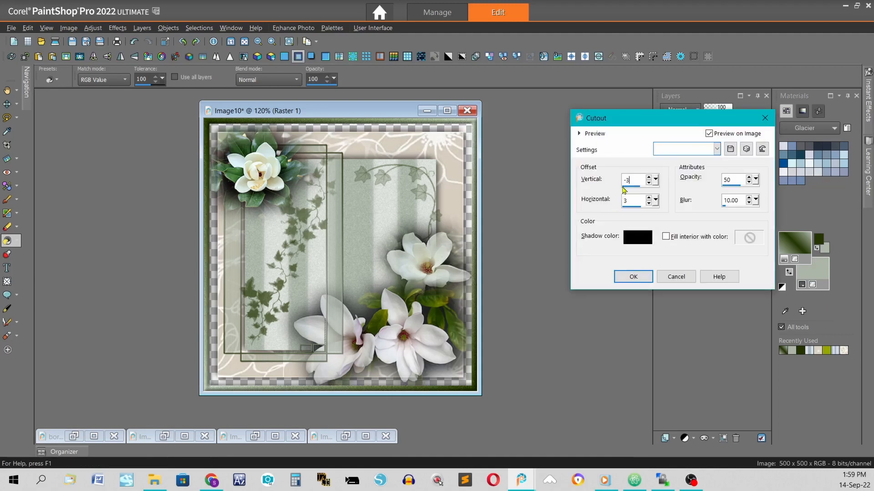
key("Tab")
type("-3")
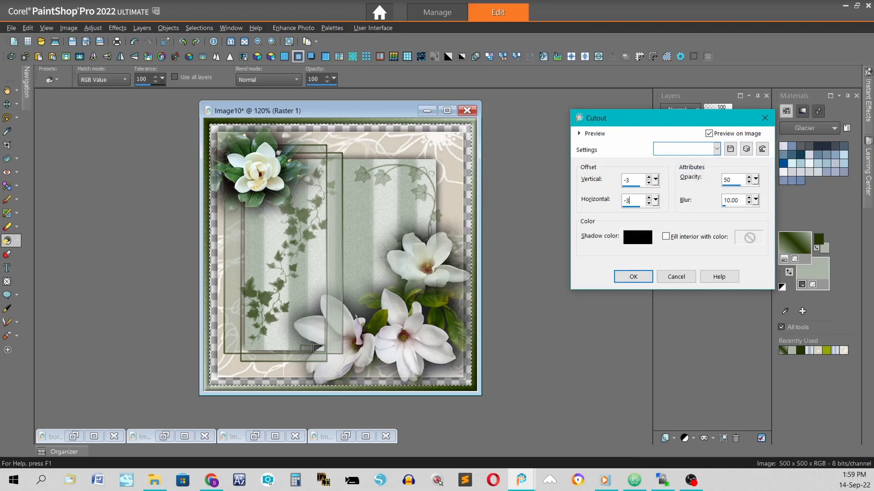
key("Return")
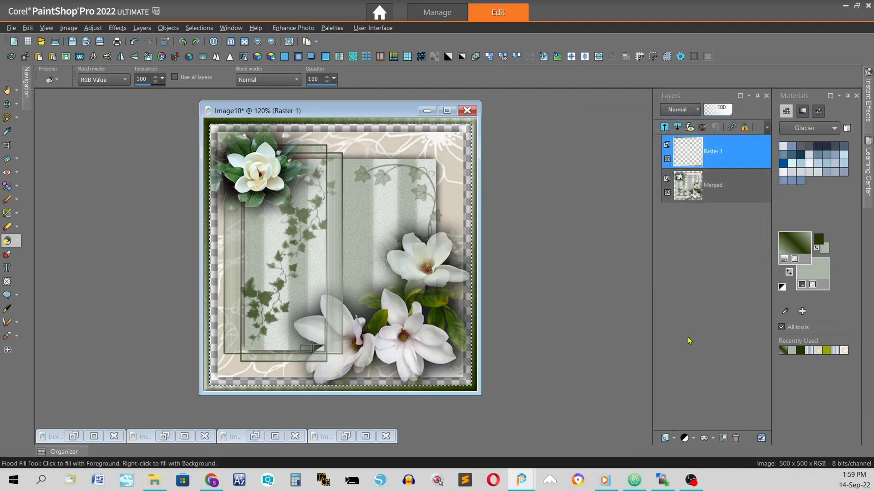
key("ctrl+d")
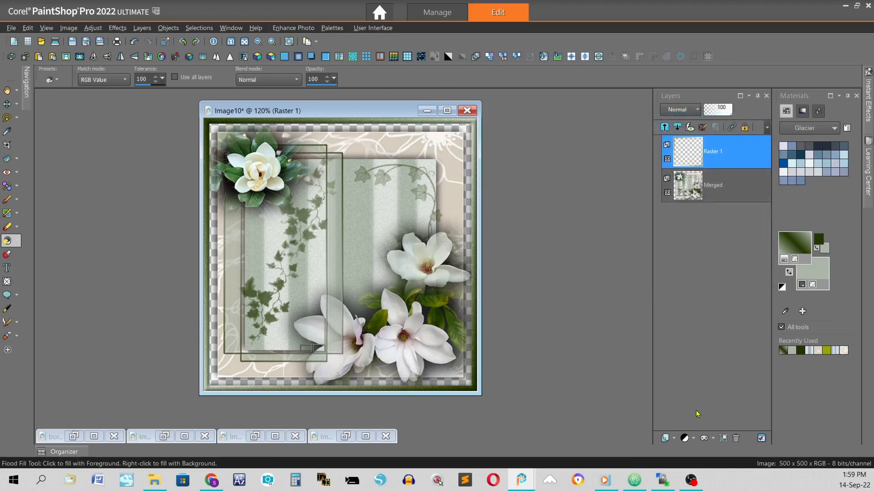
Add a new raster layer with default settings and move it to the bottom of the layer stack, beneath the merged frame.
left_click(666, 439)
left_click(700, 363)
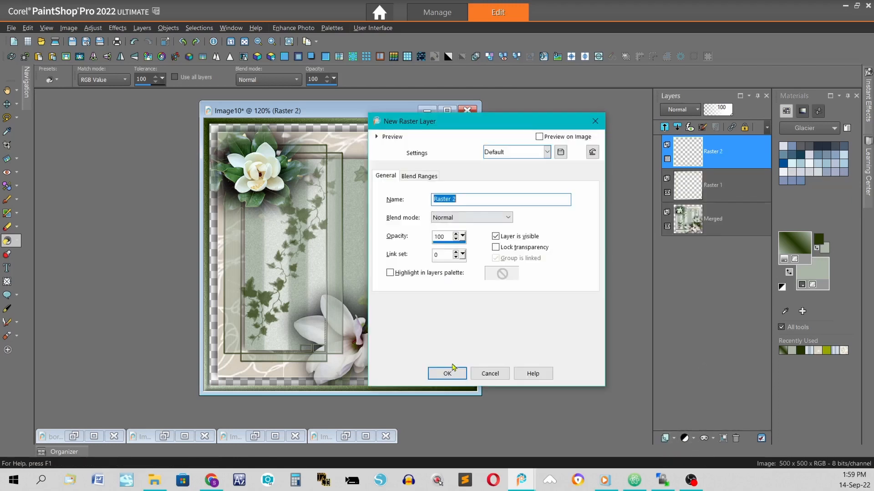
left_click(447, 373)
left_click_drag(740, 163, 722, 241)
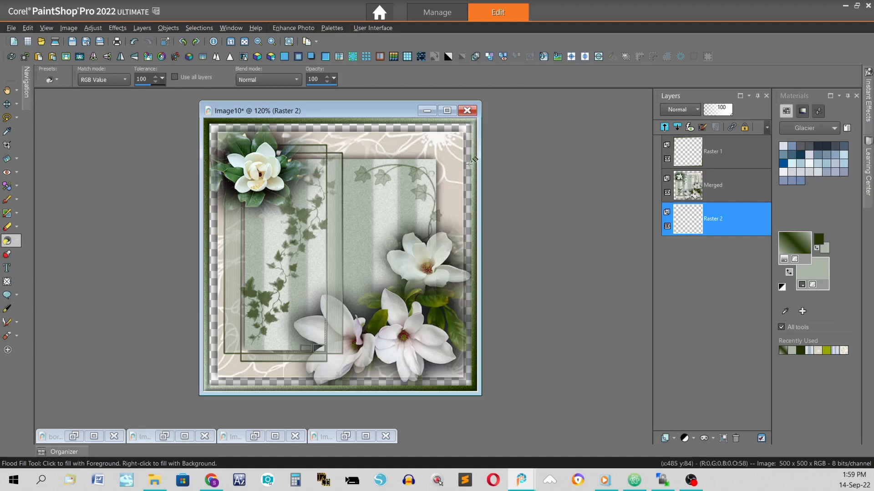
Flood fill the bottom layer with the pale grey-green background colour and flatten all layers into one.
right_click(465, 131)
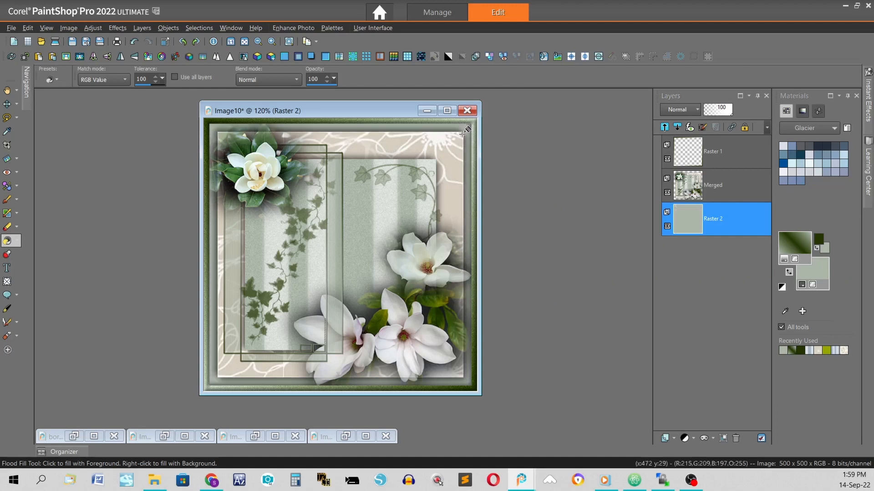
left_click(490, 56)
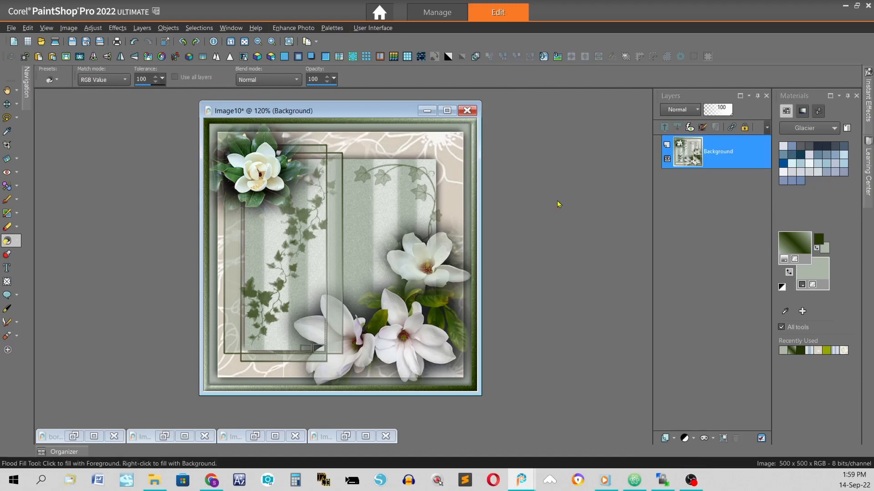